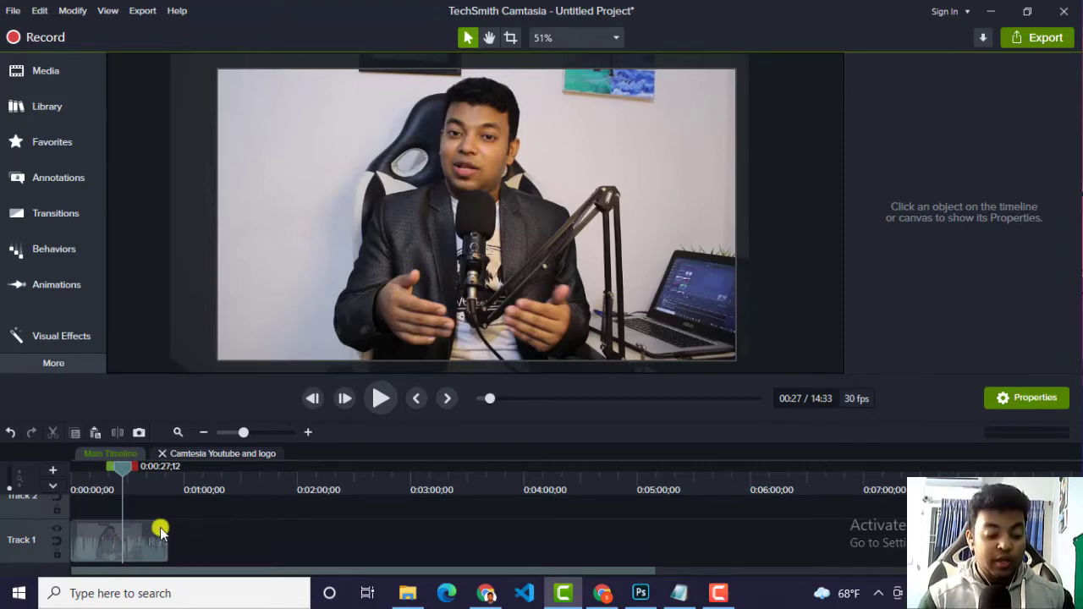
# - Select the clip on Track 1 and take a look at the Visual Effects collection
pyautogui.click(140, 540)
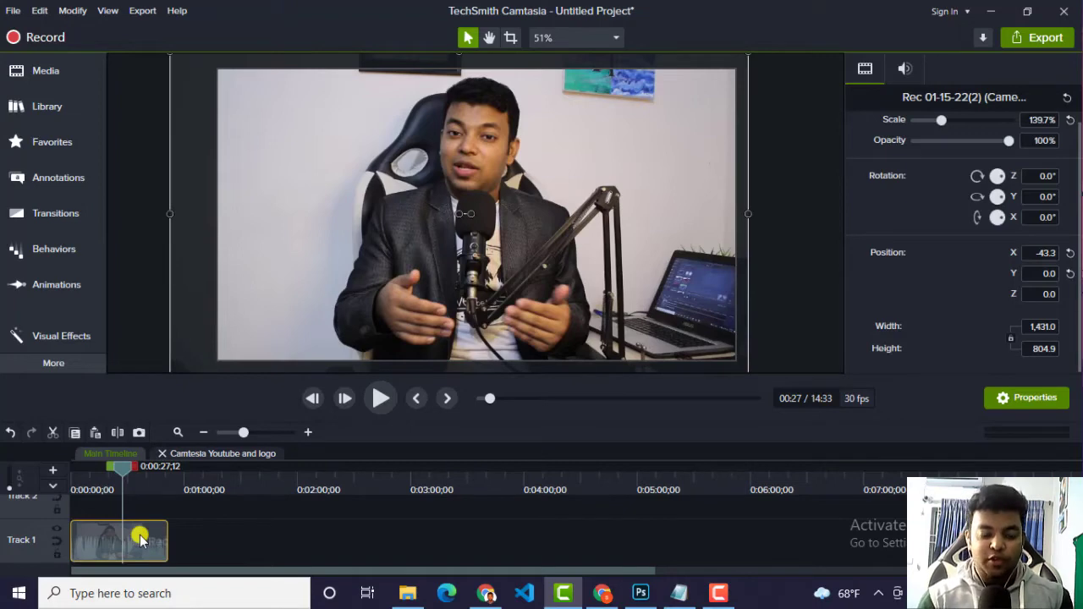
pyautogui.scroll(2, 523, 259)
pyautogui.scroll(-3, 523, 259)
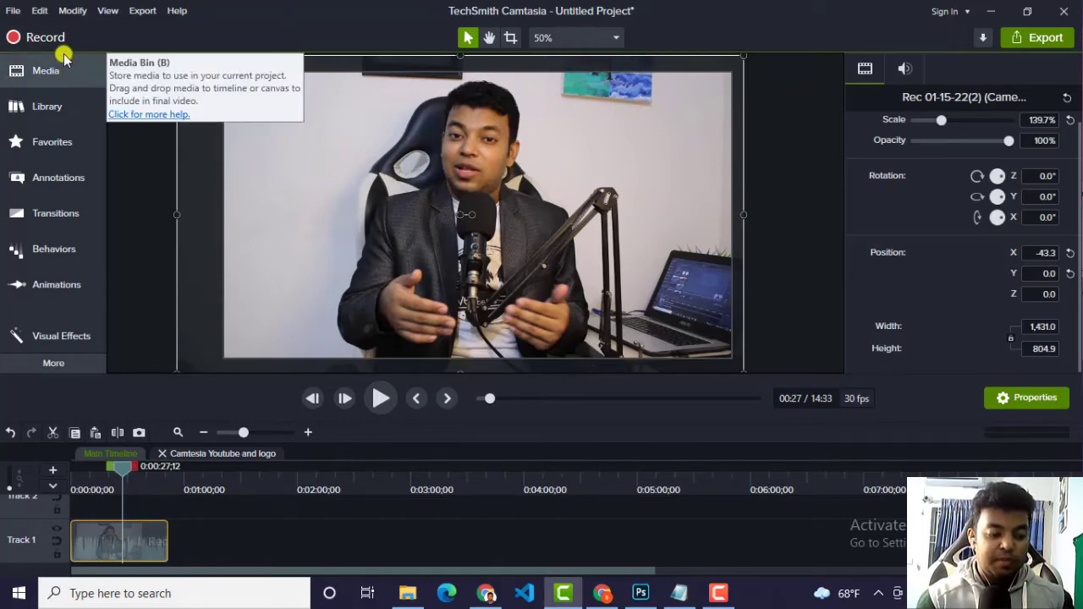
pyautogui.click(53, 339)
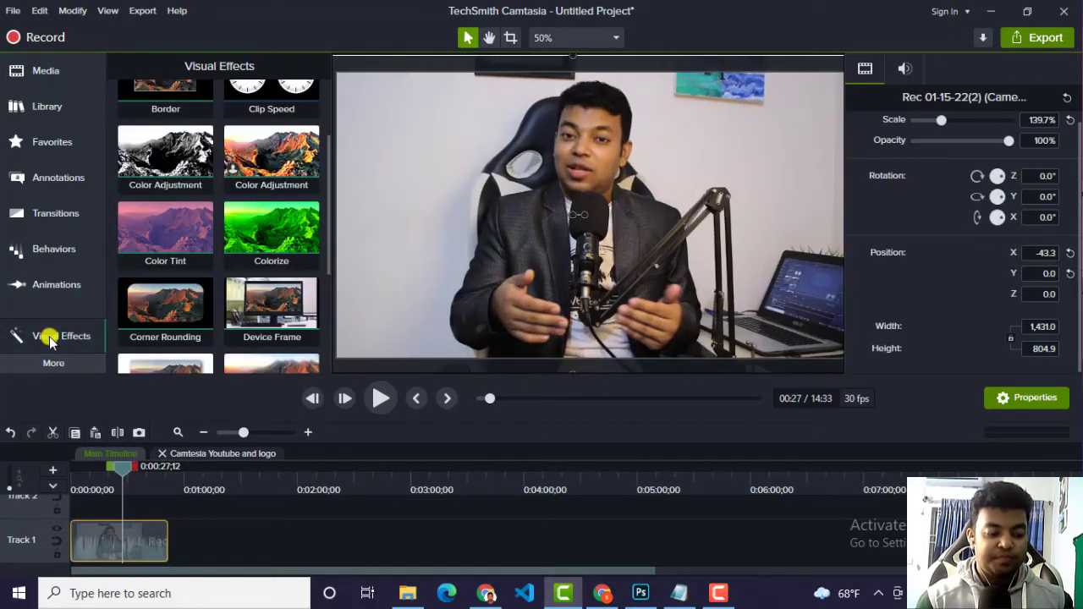
pyautogui.click(59, 338)
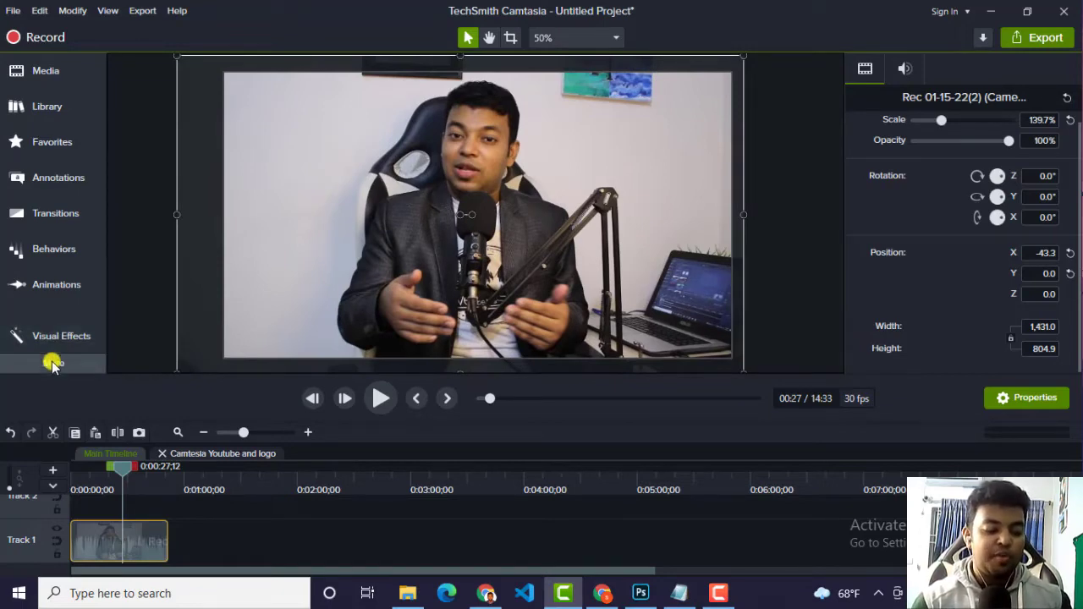
# - Switch the effects list from Cursor Effects to Visual Effects and locate the black-and-white Color Adjustment preset
pyautogui.click(51, 362)
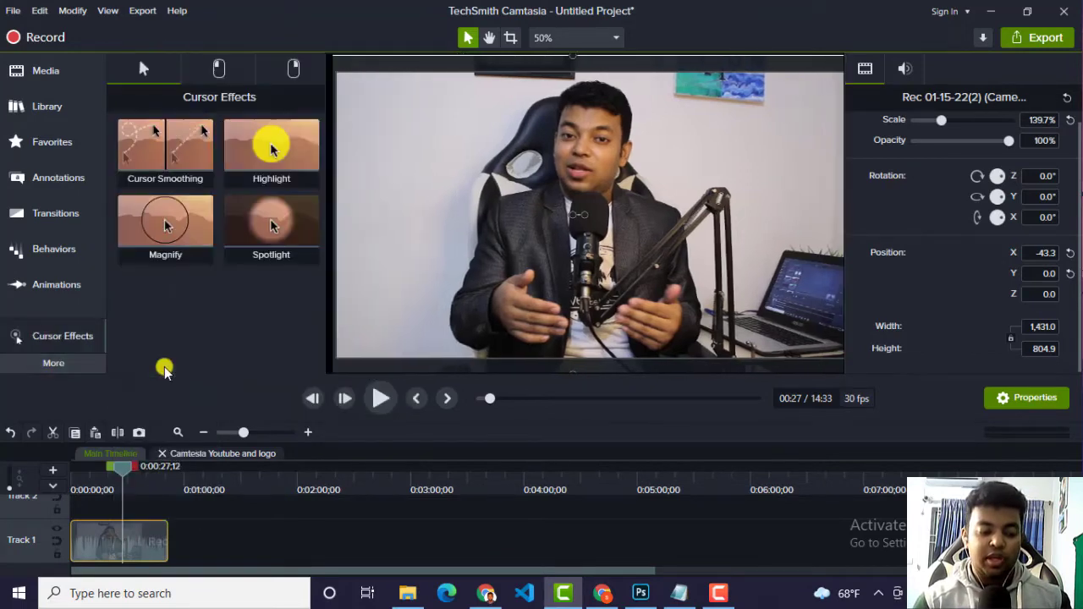
pyautogui.click(166, 369)
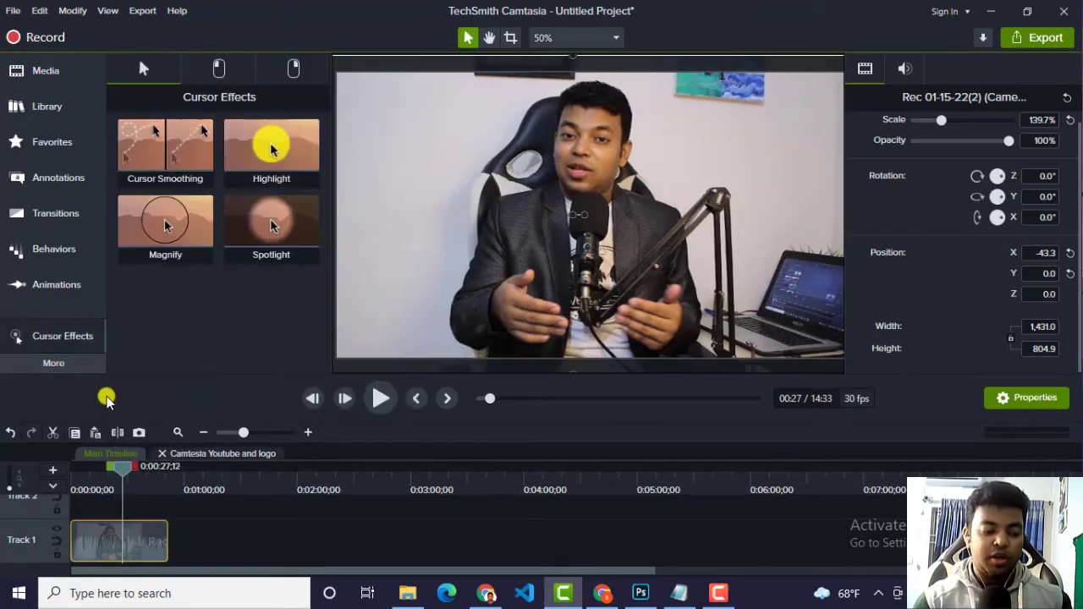
pyautogui.click(73, 363)
pyautogui.click(71, 365)
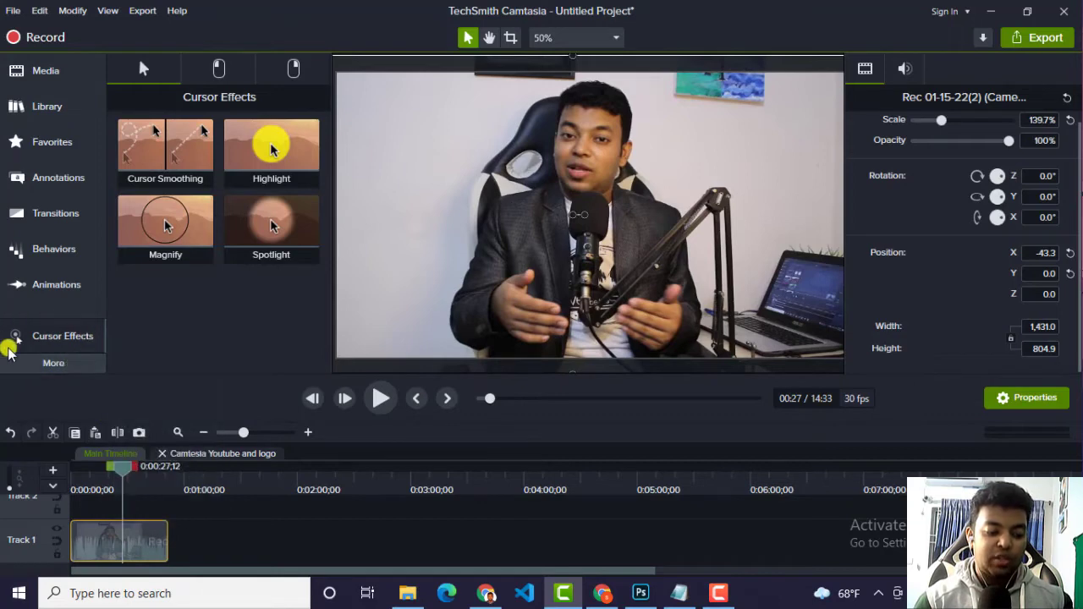
pyautogui.click(79, 363)
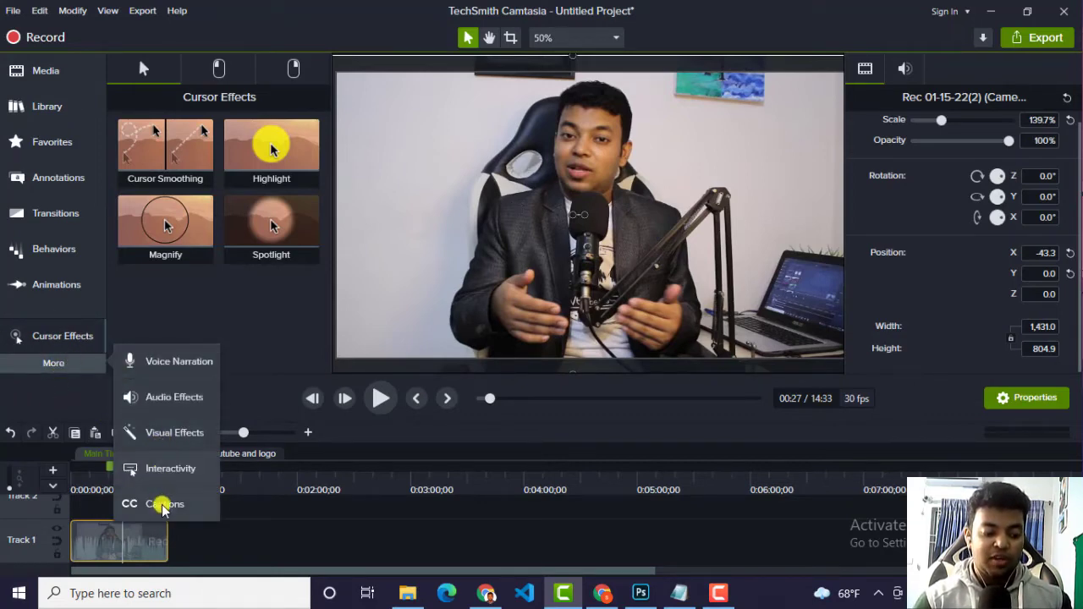
pyautogui.click(156, 434)
pyautogui.scroll(3, 216, 321)
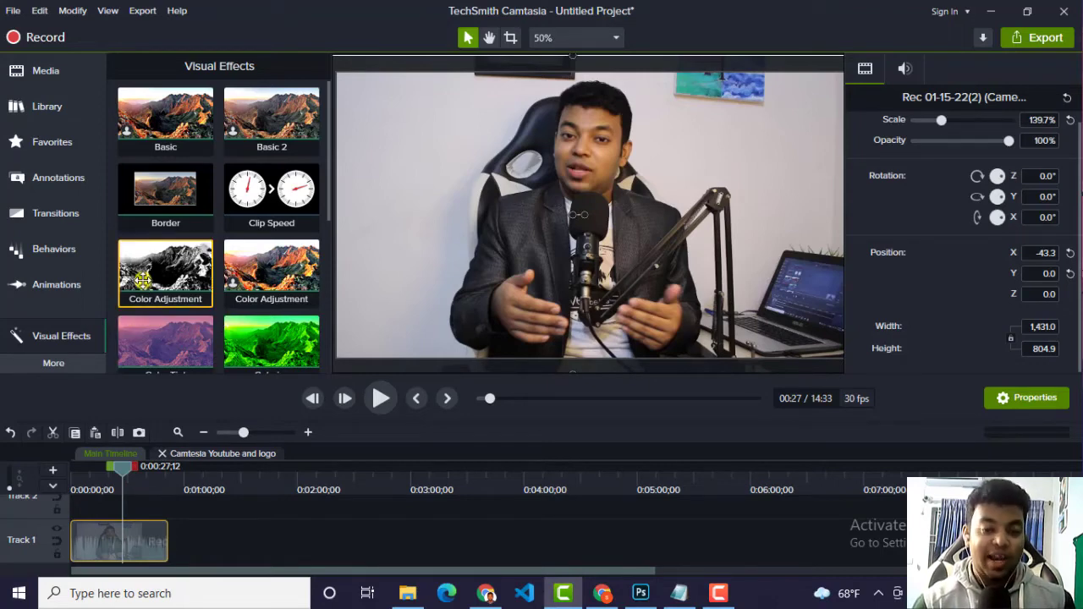
pyautogui.scroll(-1, 176, 281)
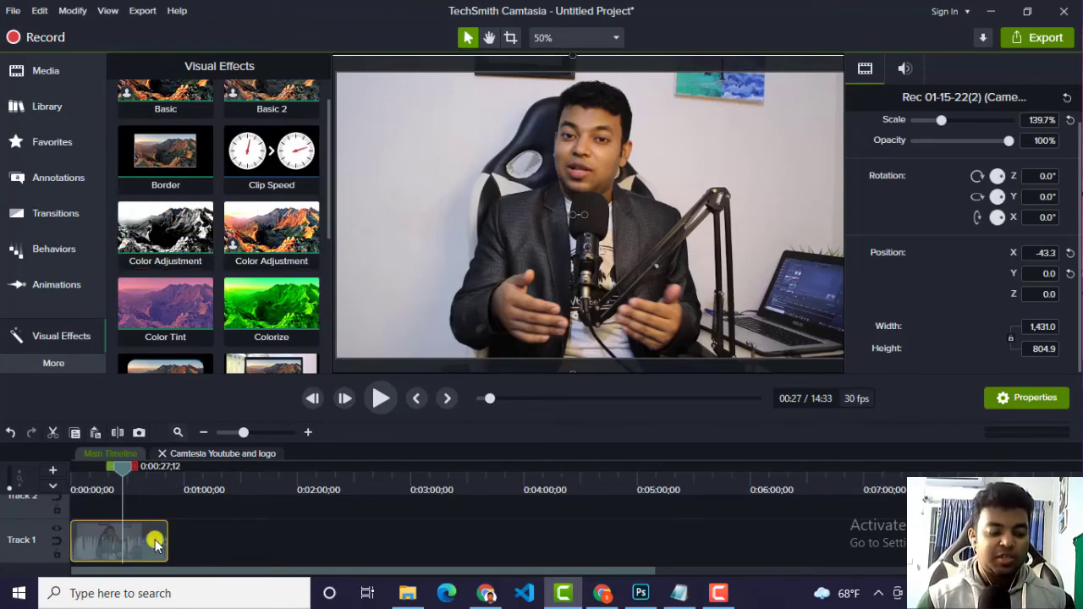
# - Split the Track 1 clip at 0:00:26;04 and move its second part away, leaving a gap after the first part
pyautogui.click(123, 477)
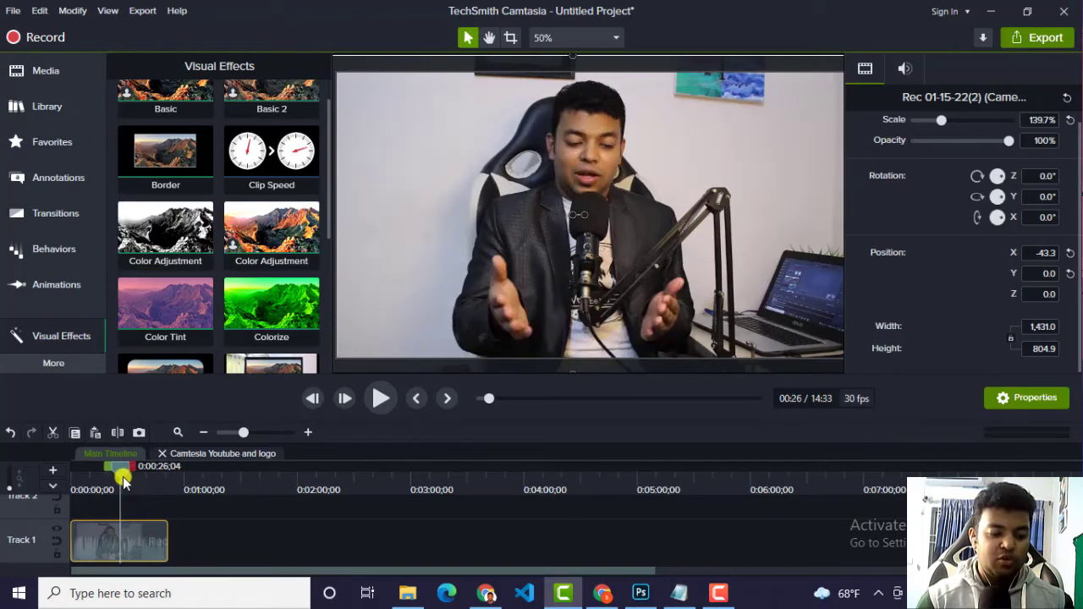
pyautogui.click(171, 555)
pyautogui.moveTo(158, 548); pyautogui.dragTo(179, 546)
pyautogui.moveTo(117, 470)
pyautogui.mouseDown()
pyautogui.moveTo(71, 474)
pyautogui.moveTo(101, 474)
pyautogui.mouseUp()
pyautogui.click(101, 554)
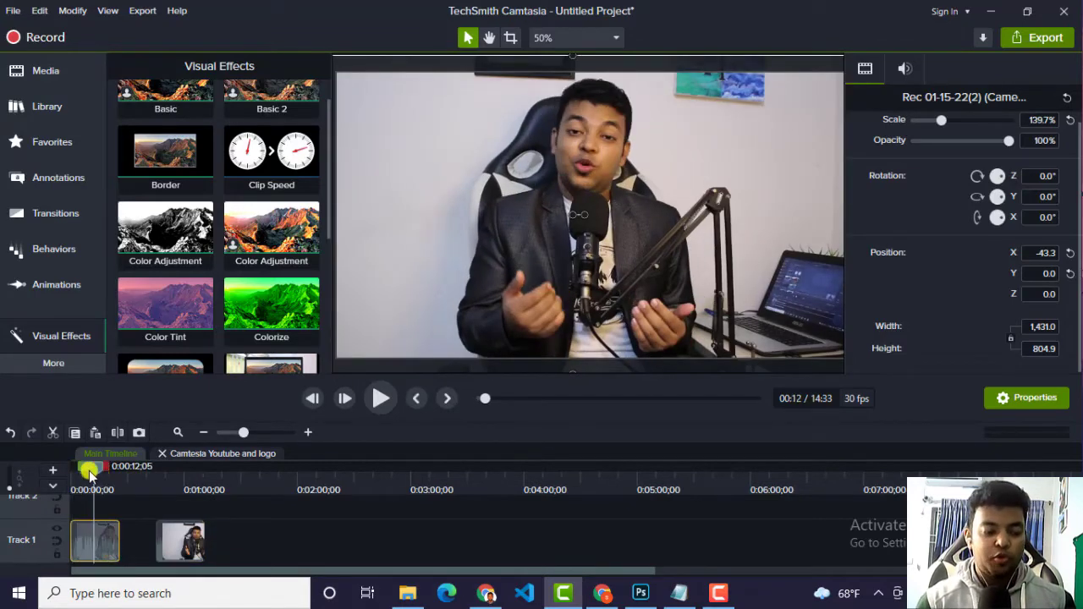
# - Apply the black-and-white Color Adjustment effect to the first clip on Track 1 and preview it at about 6 seconds
pyautogui.moveTo(172, 263); pyautogui.dragTo(82, 539)
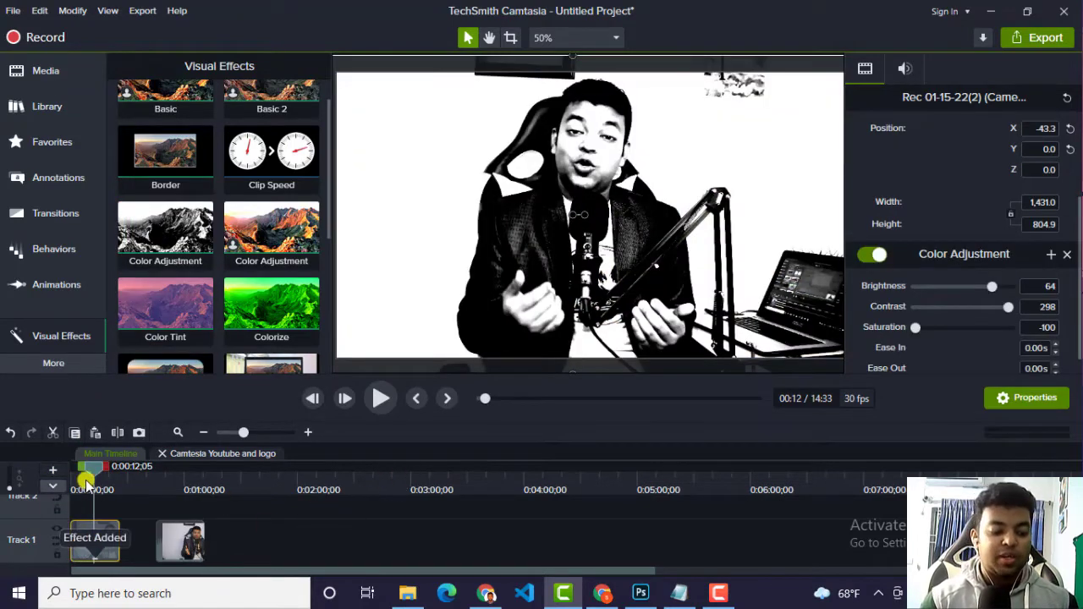
pyautogui.moveTo(92, 472); pyautogui.dragTo(83, 477)
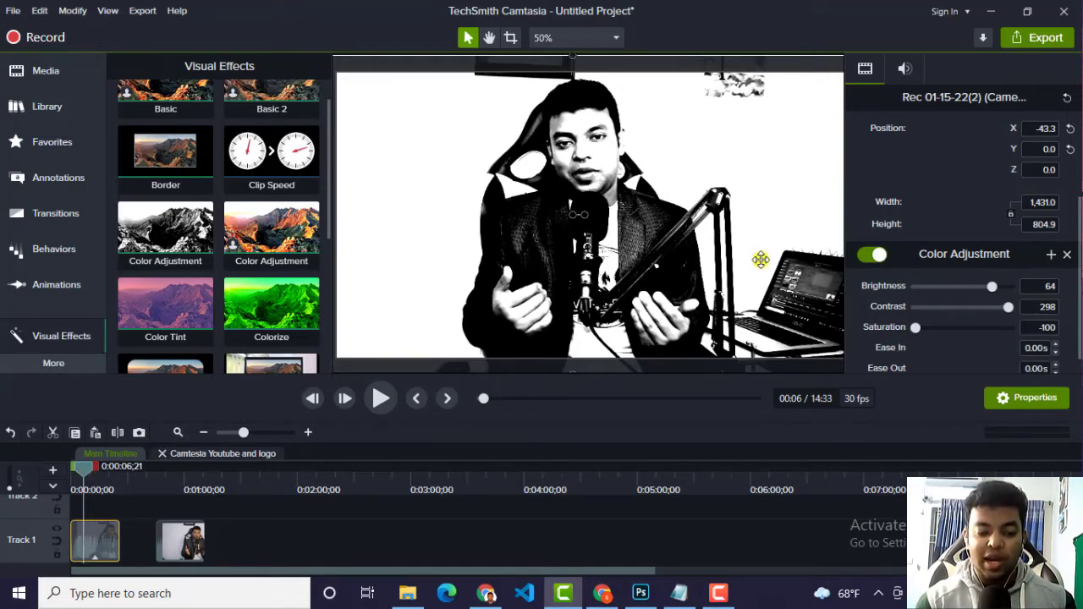
pyautogui.click(53, 337)
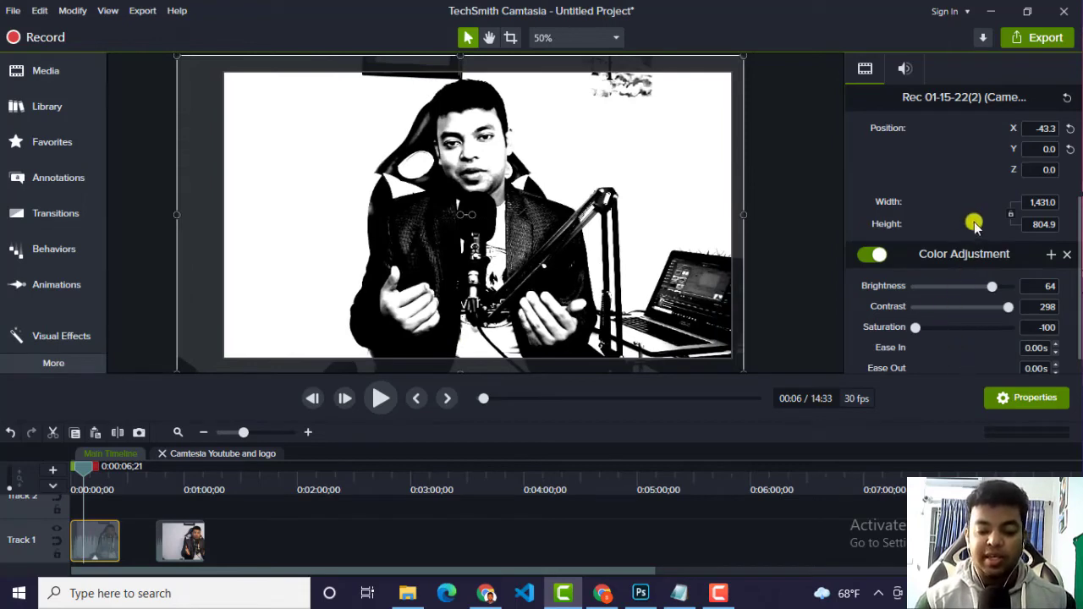
# - Examine the Color Adjustment settings in the first clip's properties and through its effect bar on the timeline
pyautogui.scroll(-1, 973, 223)
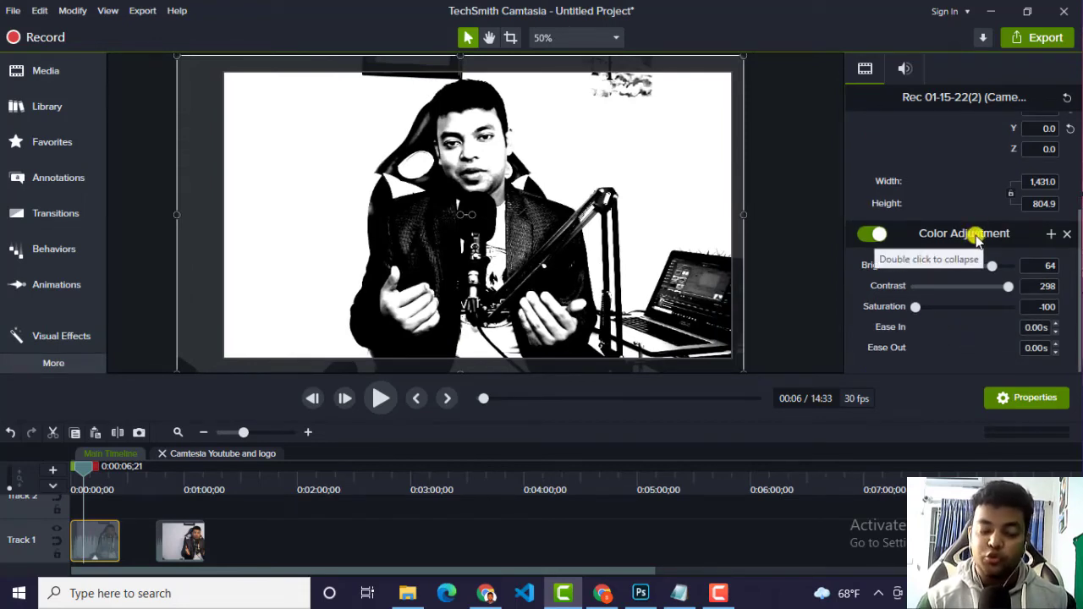
pyautogui.click(340, 541)
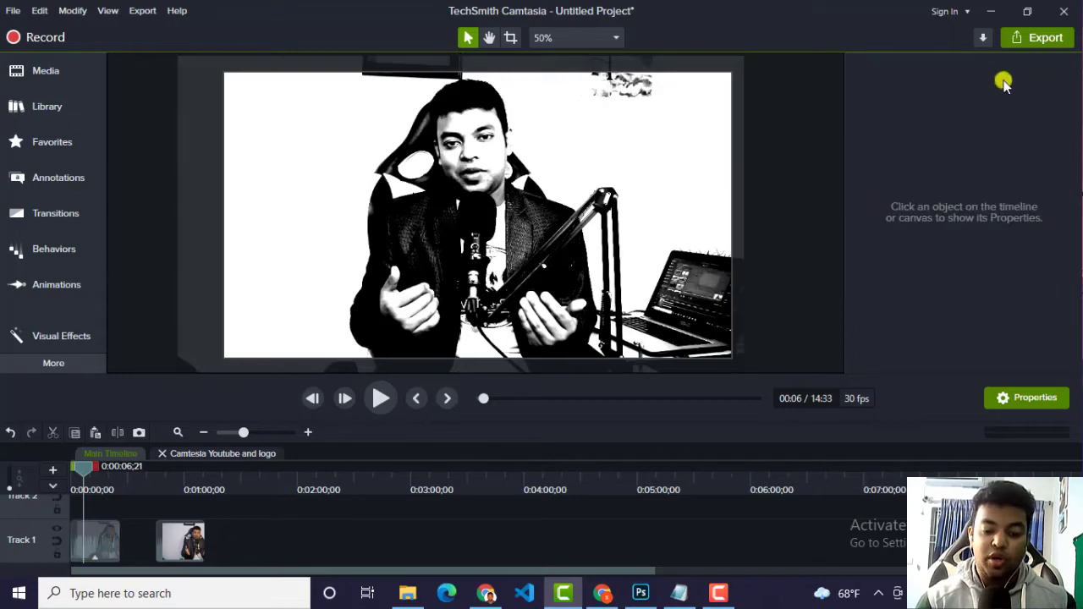
pyautogui.click(104, 540)
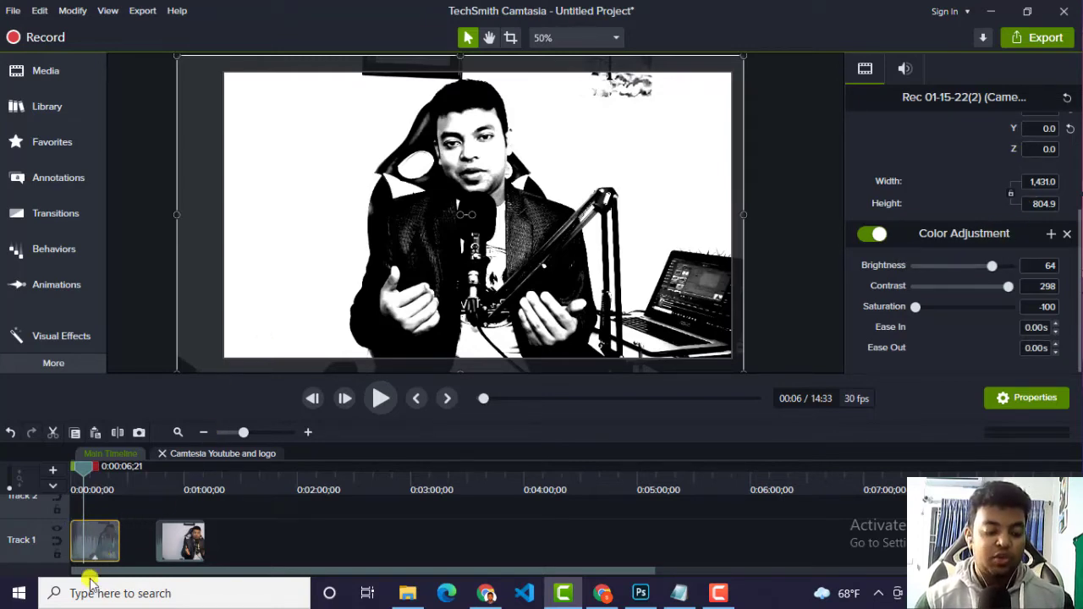
pyautogui.click(93, 561)
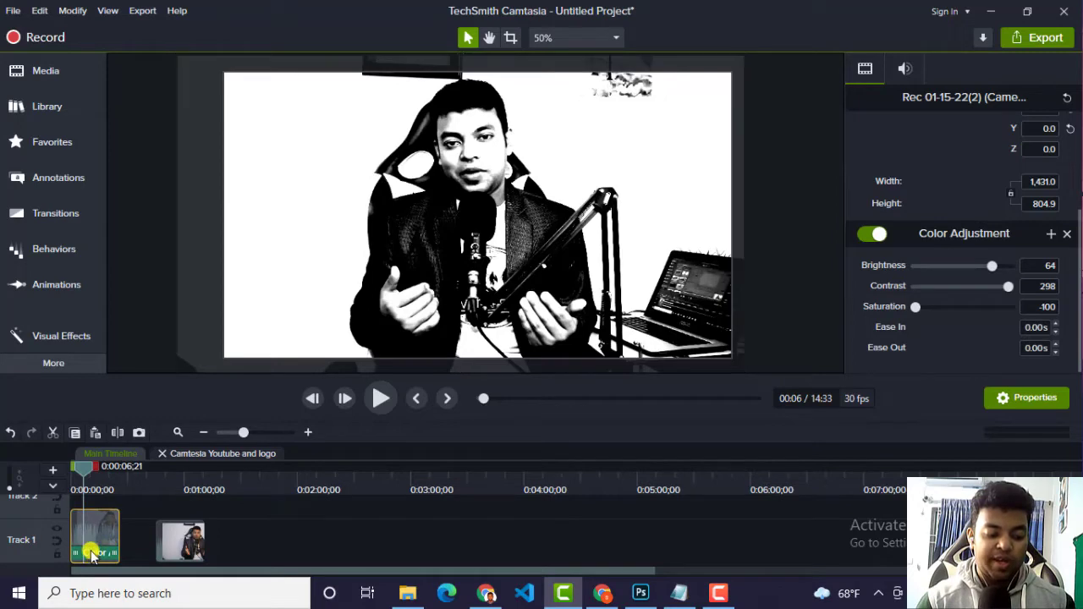
pyautogui.click(91, 554)
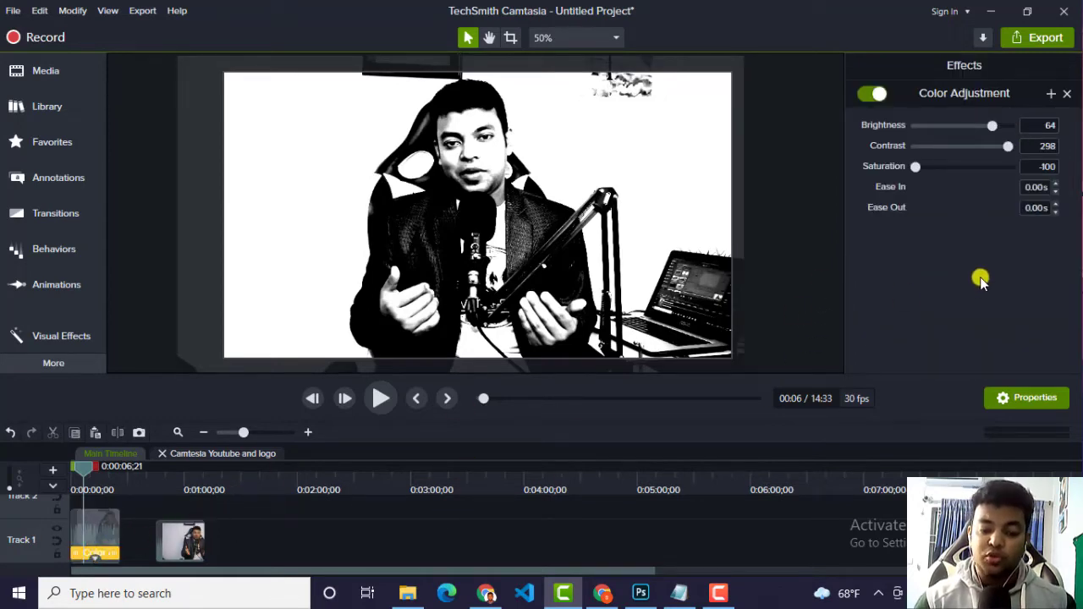
# - Set the first clip's Color Adjustment to brightness 37, contrast 104 and saturation -2
pyautogui.click(332, 547)
pyautogui.click(121, 550)
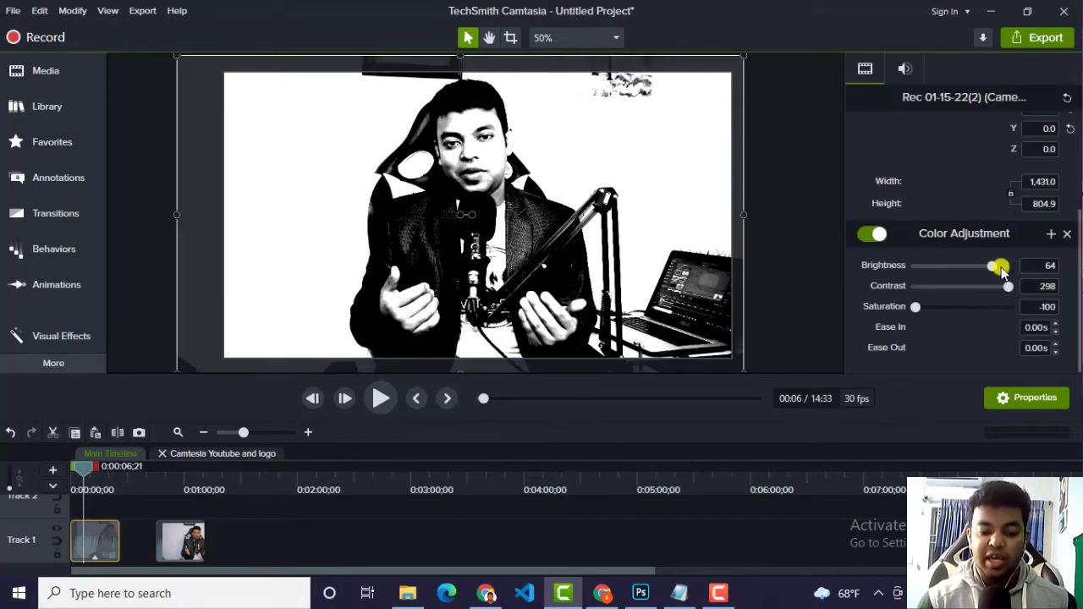
pyautogui.moveTo(990, 271); pyautogui.dragTo(979, 272)
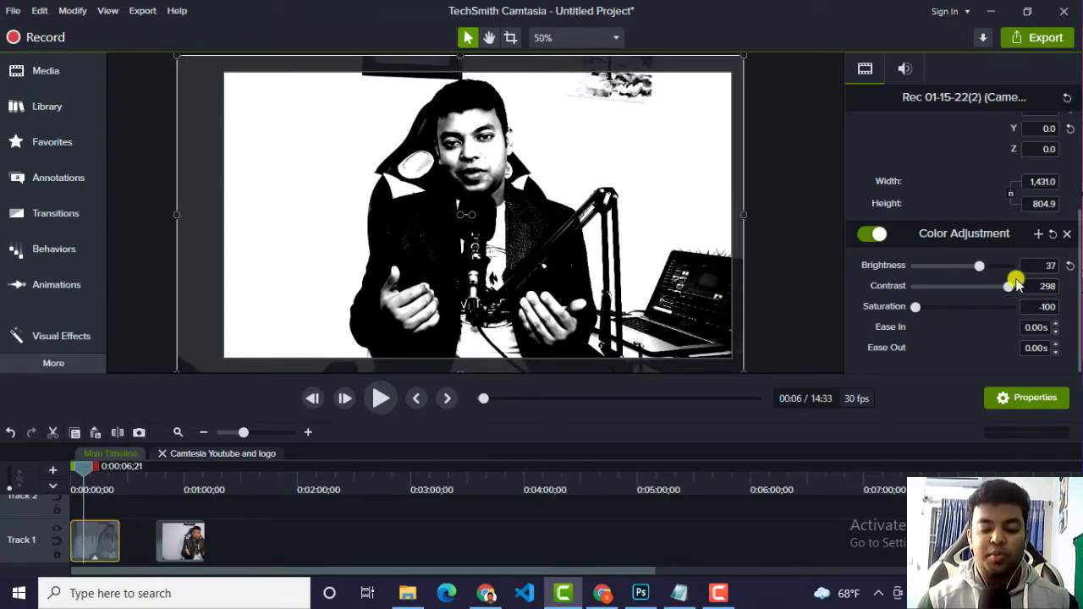
pyautogui.moveTo(1010, 288); pyautogui.dragTo(962, 301)
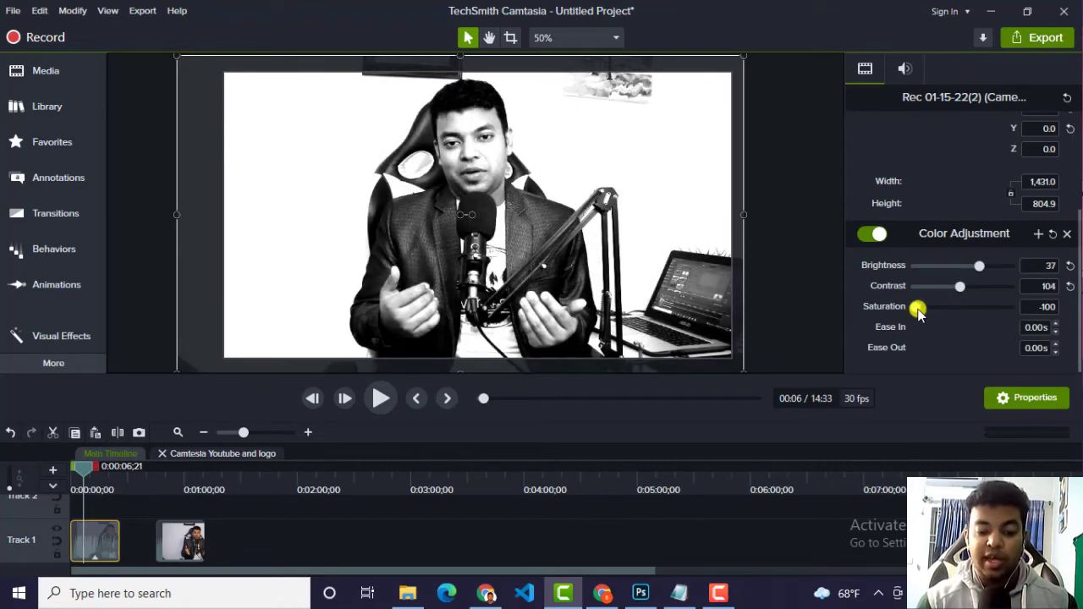
pyautogui.moveTo(920, 310); pyautogui.dragTo(964, 310)
# - Play short stretches of the first clip to preview the adjusted colors
pyautogui.click(381, 398)
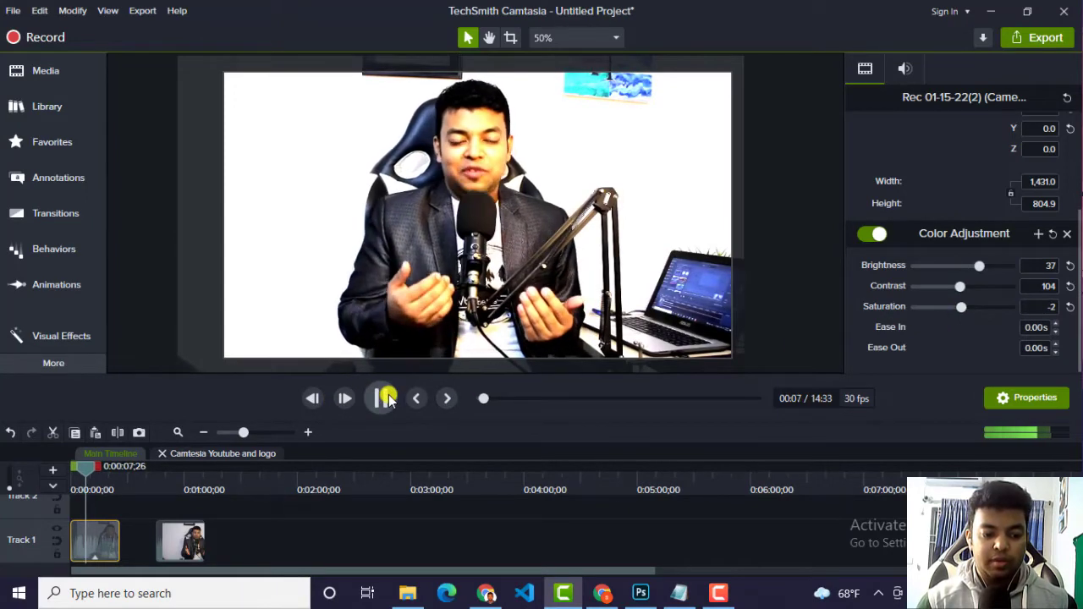
pyautogui.click(385, 398)
pyautogui.click(381, 397)
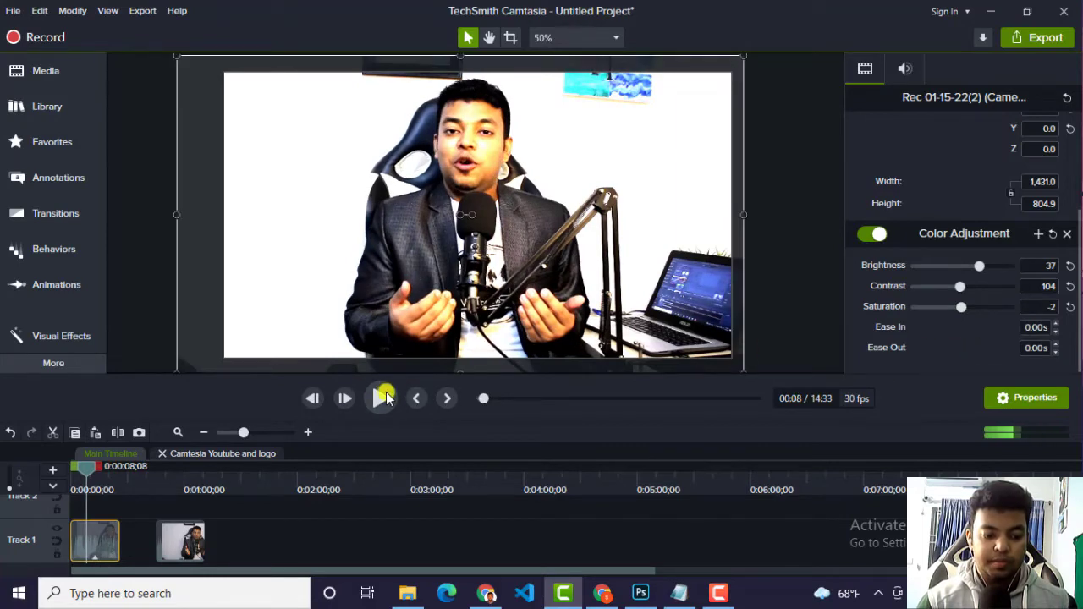
pyautogui.click(381, 398)
# - Fine-tune the first clip's Color Adjustment to contrast 117 and saturation -47, checking another frame at about 22 seconds
pyautogui.moveTo(959, 311); pyautogui.dragTo(961, 288)
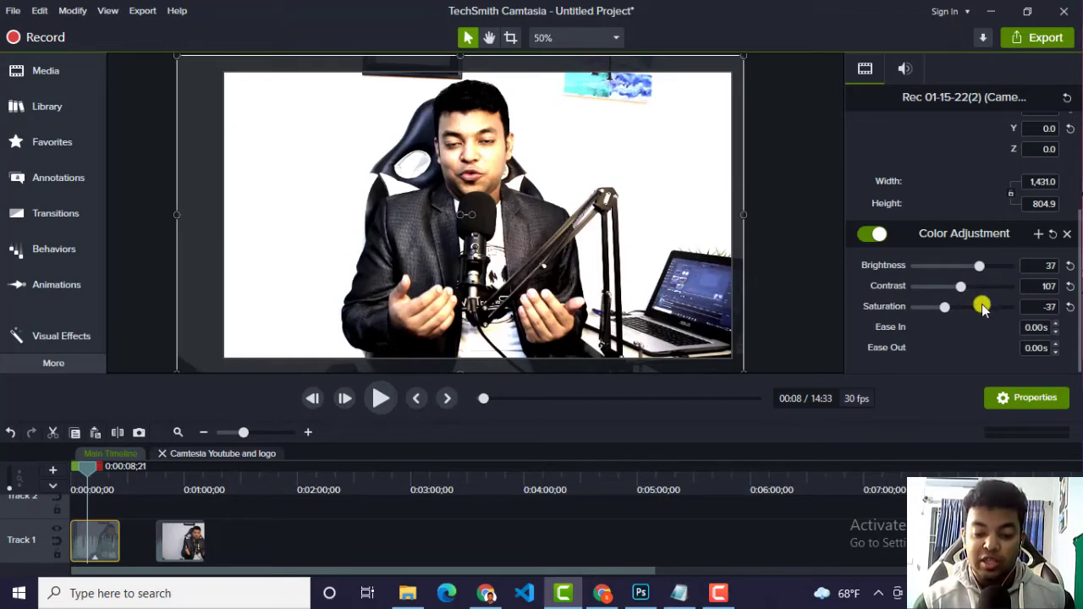
pyautogui.moveTo(945, 309)
pyautogui.mouseDown()
pyautogui.moveTo(936, 321)
pyautogui.moveTo(942, 309)
pyautogui.mouseUp()
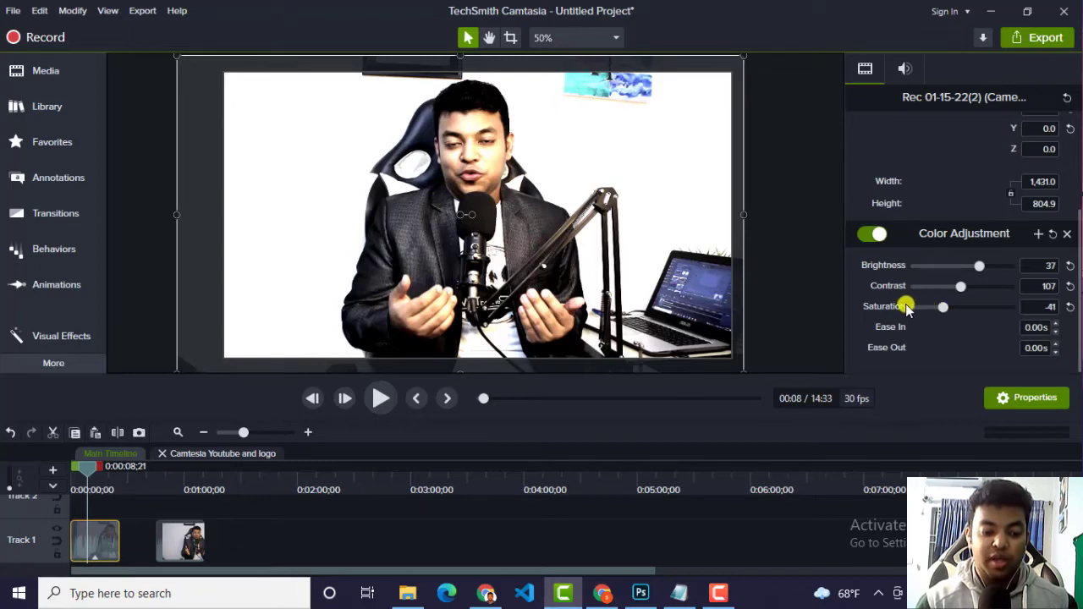
pyautogui.moveTo(939, 307); pyautogui.dragTo(963, 290)
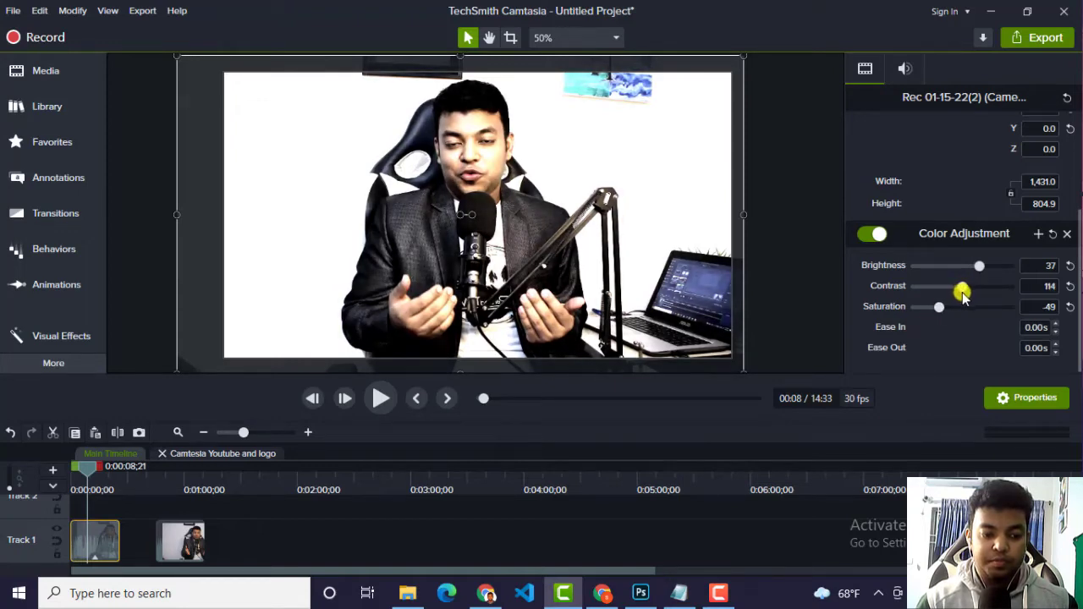
pyautogui.moveTo(88, 469); pyautogui.dragTo(114, 472)
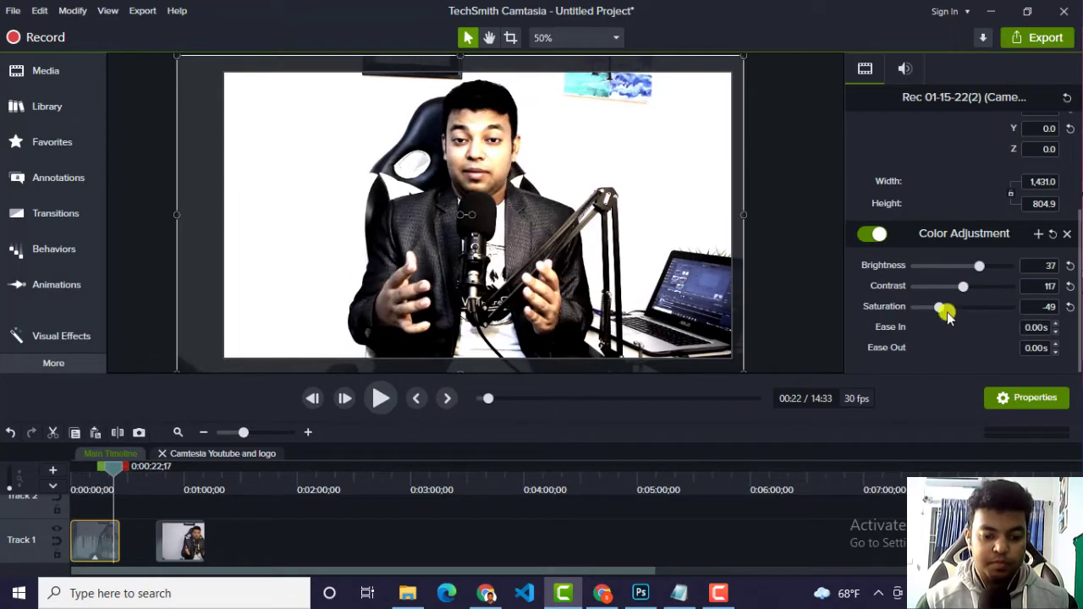
pyautogui.moveTo(939, 307); pyautogui.dragTo(943, 313)
# - Review the color-adjusted first clip by playing it from several points, including its start and about 13 seconds
pyautogui.click(380, 397)
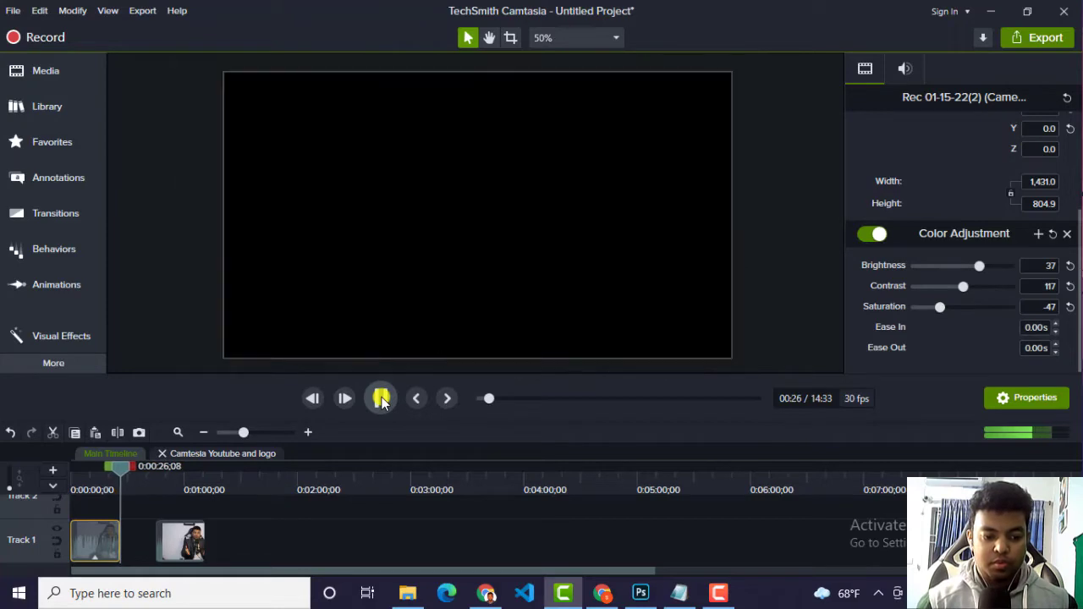
pyautogui.moveTo(123, 468); pyautogui.dragTo(58, 486)
pyautogui.click(381, 397)
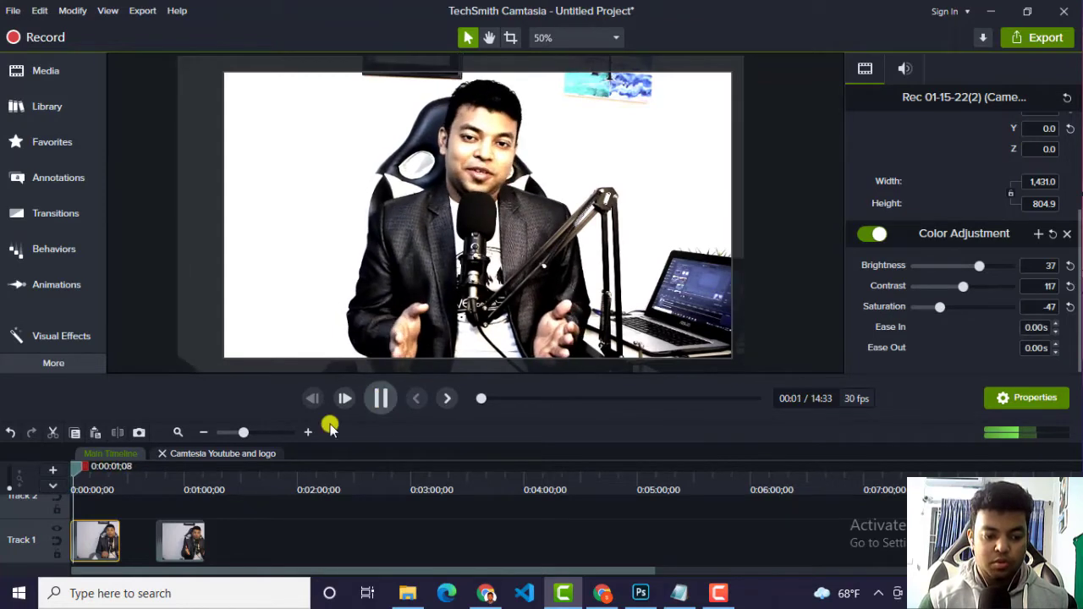
pyautogui.moveTo(77, 467); pyautogui.dragTo(99, 475)
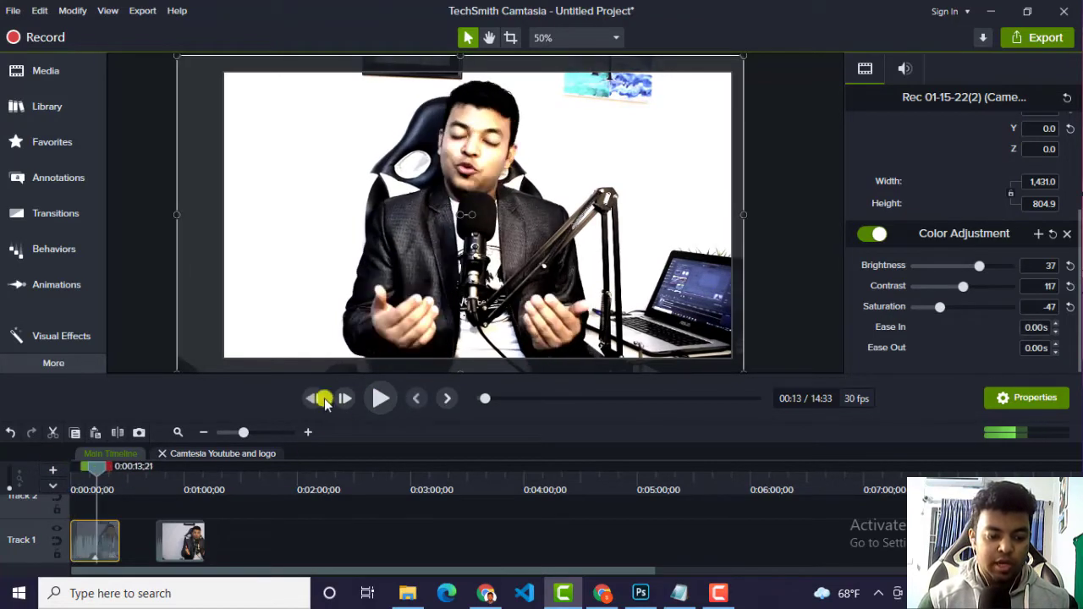
pyautogui.moveTo(979, 268); pyautogui.dragTo(979, 271)
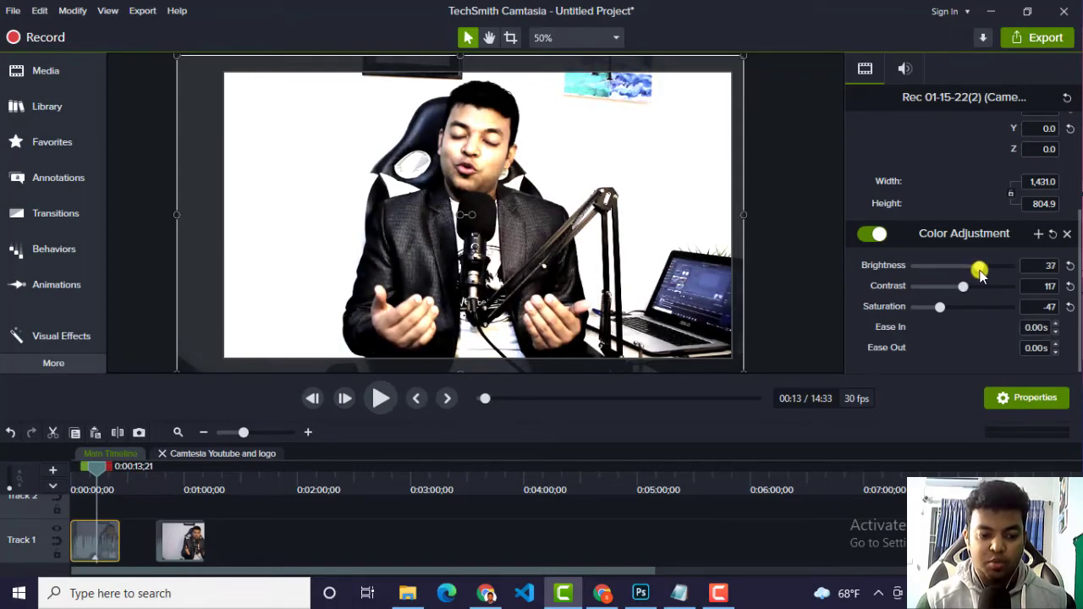
pyautogui.click(378, 402)
pyautogui.click(378, 405)
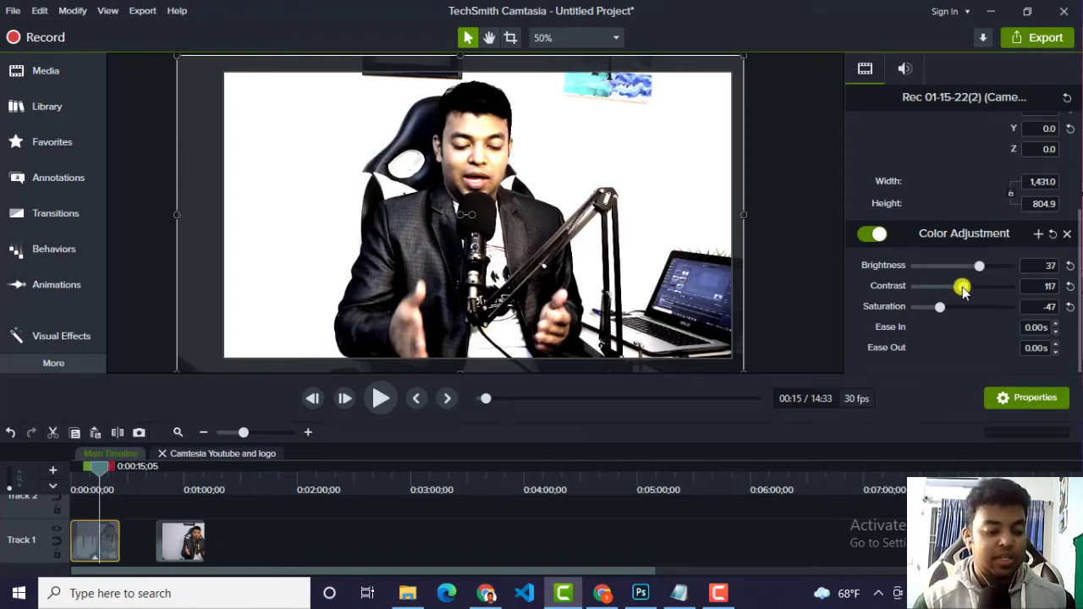
# - Add the Colorize effect to the first clip, with its color set to pink and its amount to 11%
pyautogui.click(38, 337)
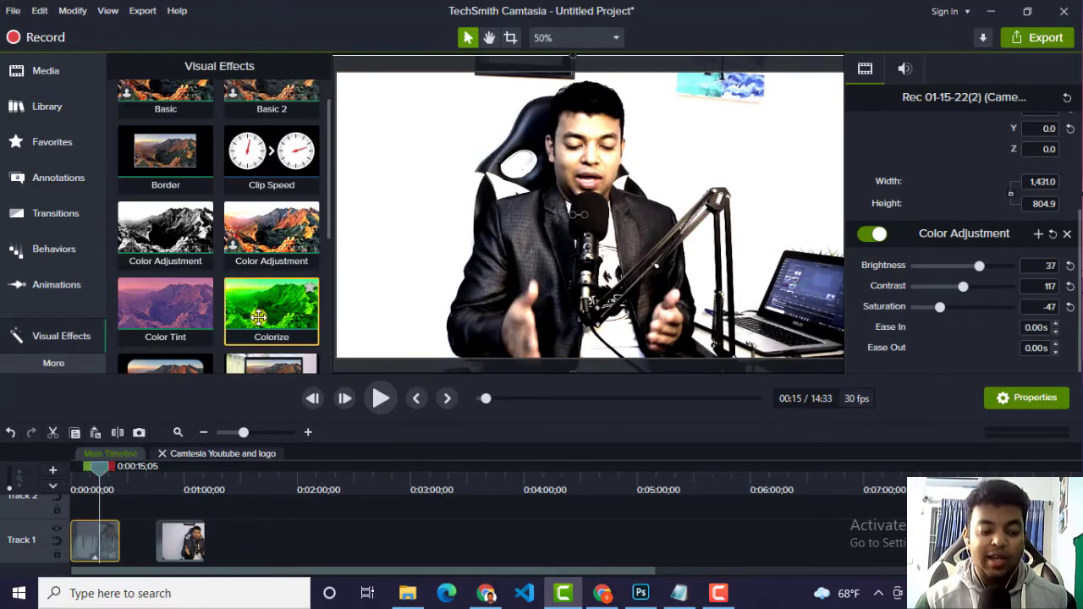
pyautogui.moveTo(268, 324); pyautogui.dragTo(93, 550)
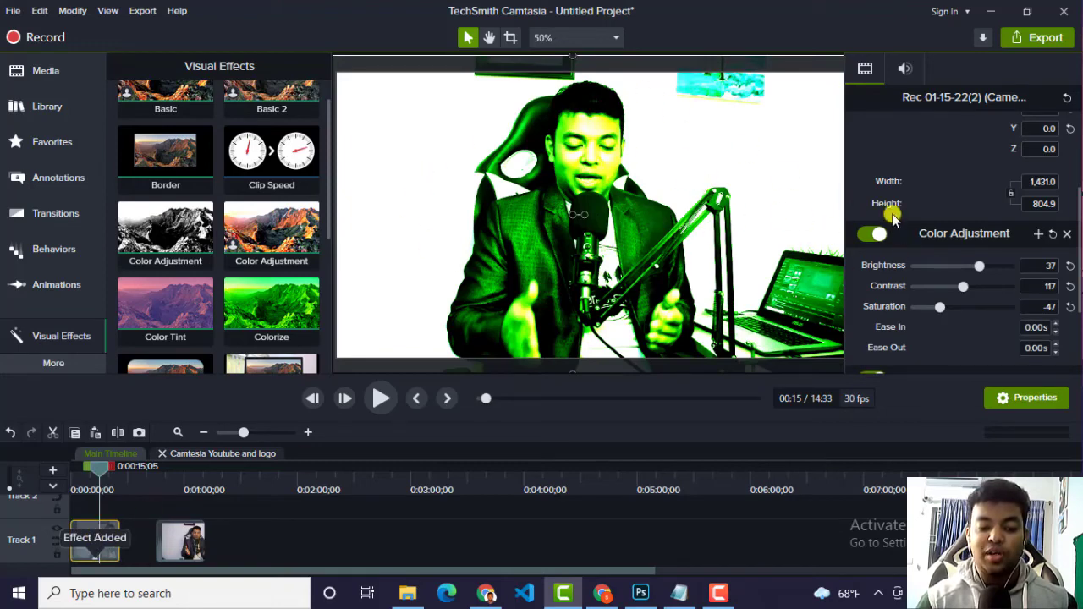
pyautogui.scroll(-3, 909, 261)
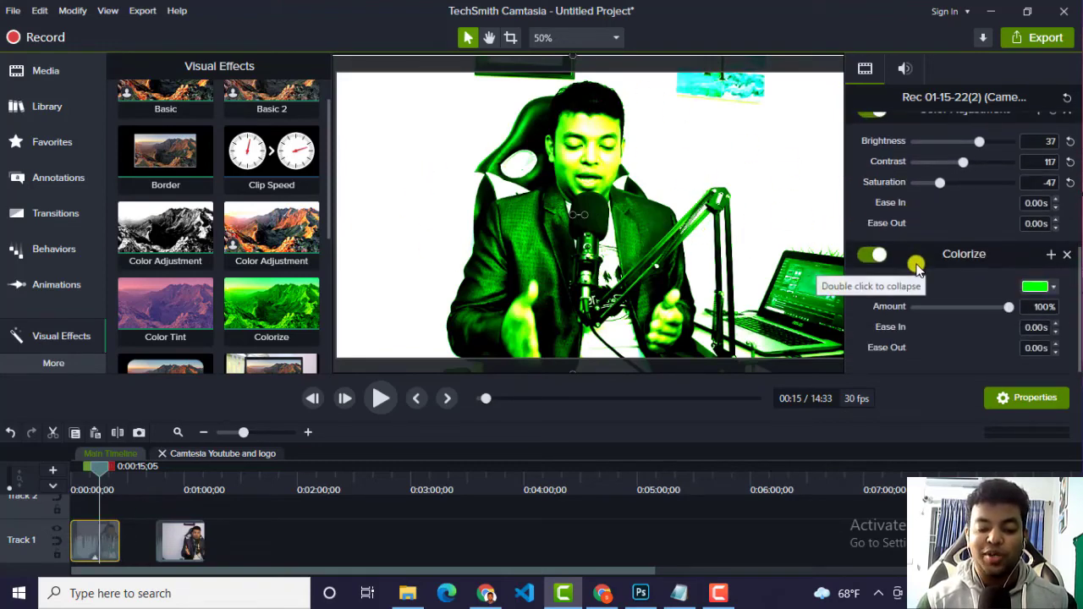
pyautogui.moveTo(1008, 310); pyautogui.dragTo(927, 313)
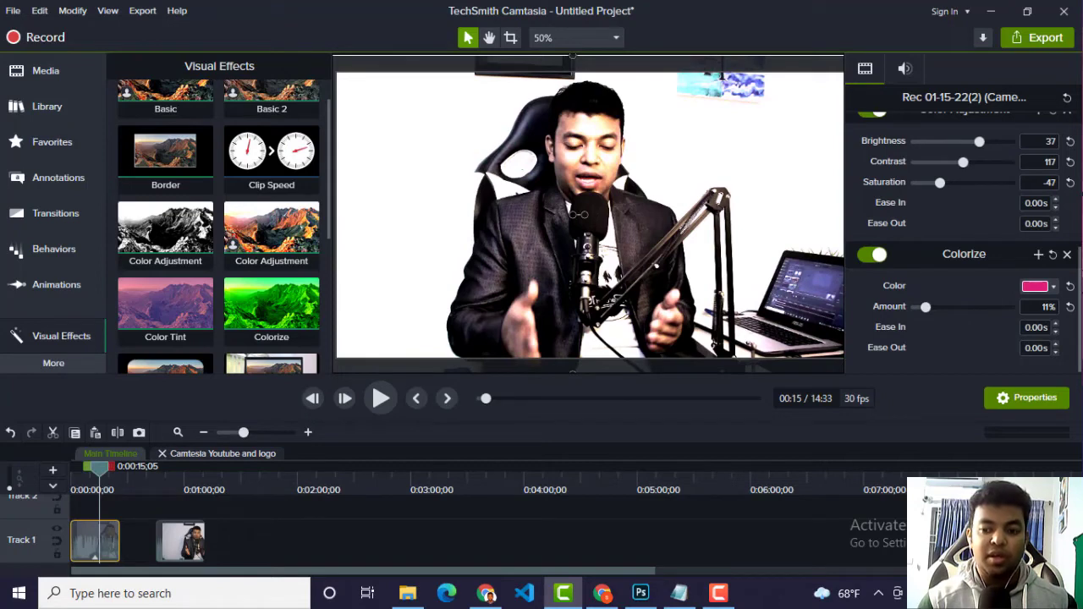
# - Move the second clip on Track 1 up against the end of the first clip
pyautogui.hotkey('alt', 'Tab')
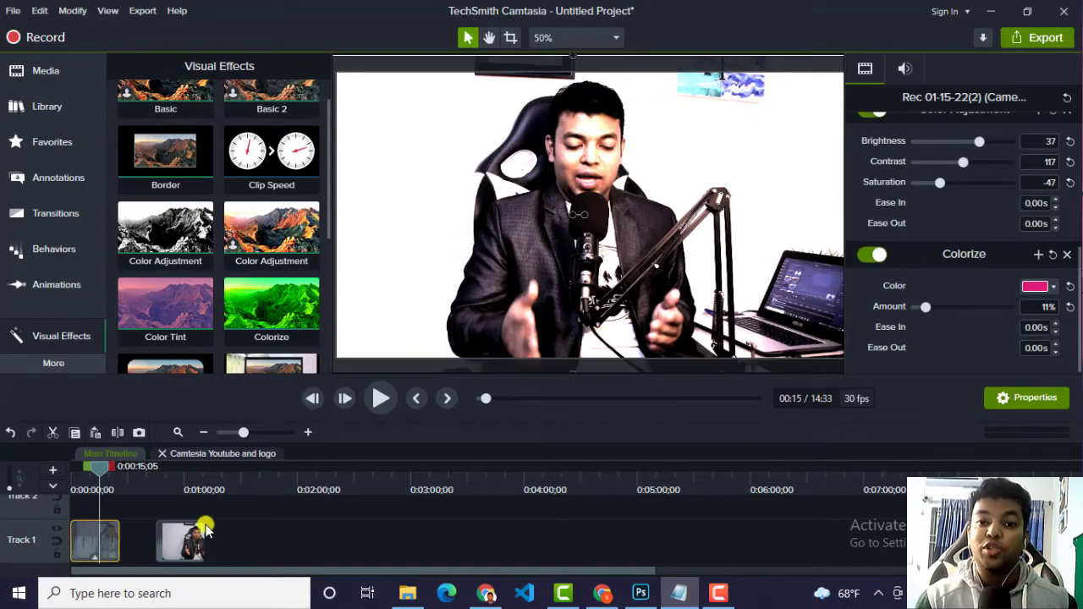
pyautogui.moveTo(99, 471)
pyautogui.mouseDown()
pyautogui.moveTo(140, 475)
pyautogui.moveTo(111, 476)
pyautogui.mouseUp()
pyautogui.moveTo(171, 549); pyautogui.dragTo(134, 553)
# - Preview the colorized first clip by playing it around 21 seconds and checking a frame at about 7 seconds
pyautogui.moveTo(113, 471)
pyautogui.mouseDown()
pyautogui.moveTo(161, 480)
pyautogui.moveTo(104, 475)
pyautogui.mouseUp()
pyautogui.click(378, 398)
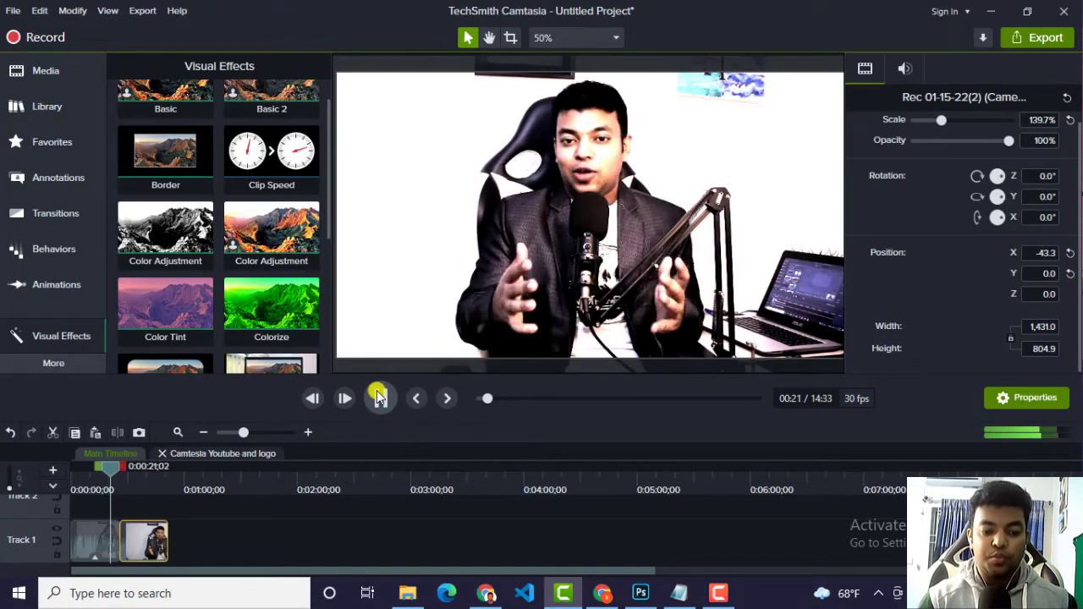
pyautogui.click(378, 398)
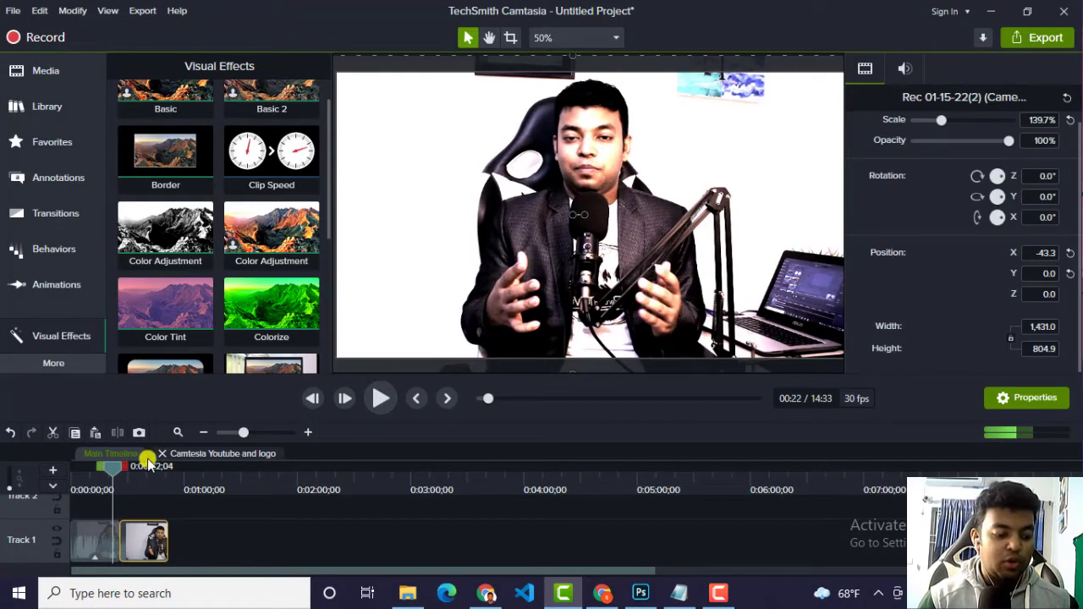
pyautogui.moveTo(108, 467)
pyautogui.mouseDown()
pyautogui.moveTo(80, 472)
pyautogui.moveTo(114, 471)
pyautogui.mouseUp()
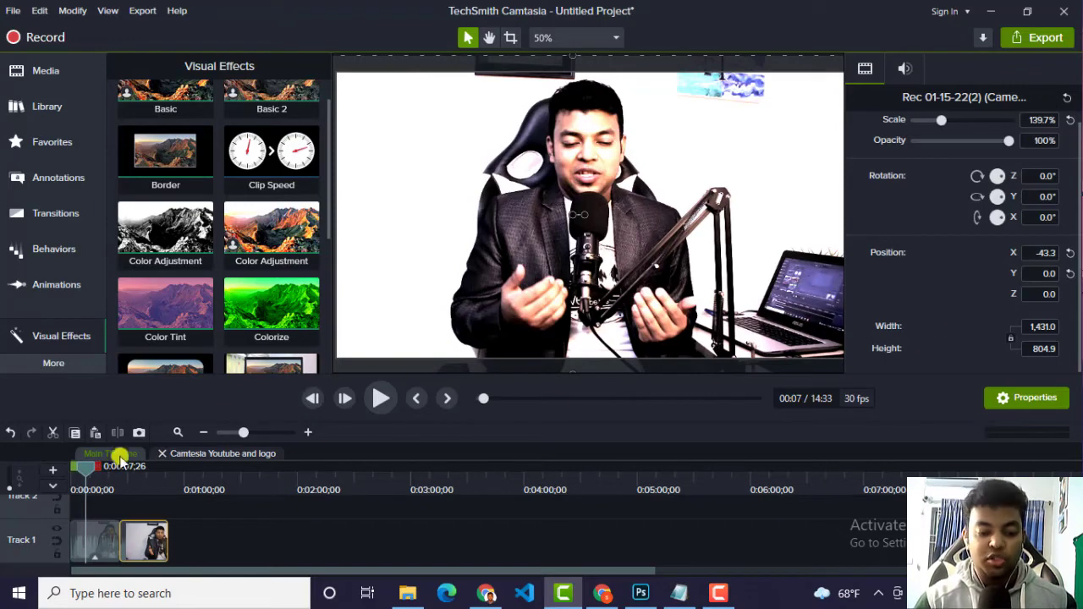
# - Set the first clip's Color Adjustment to brightness 10 and contrast 49, and play a short stretch from about 7 seconds
pyautogui.click(93, 559)
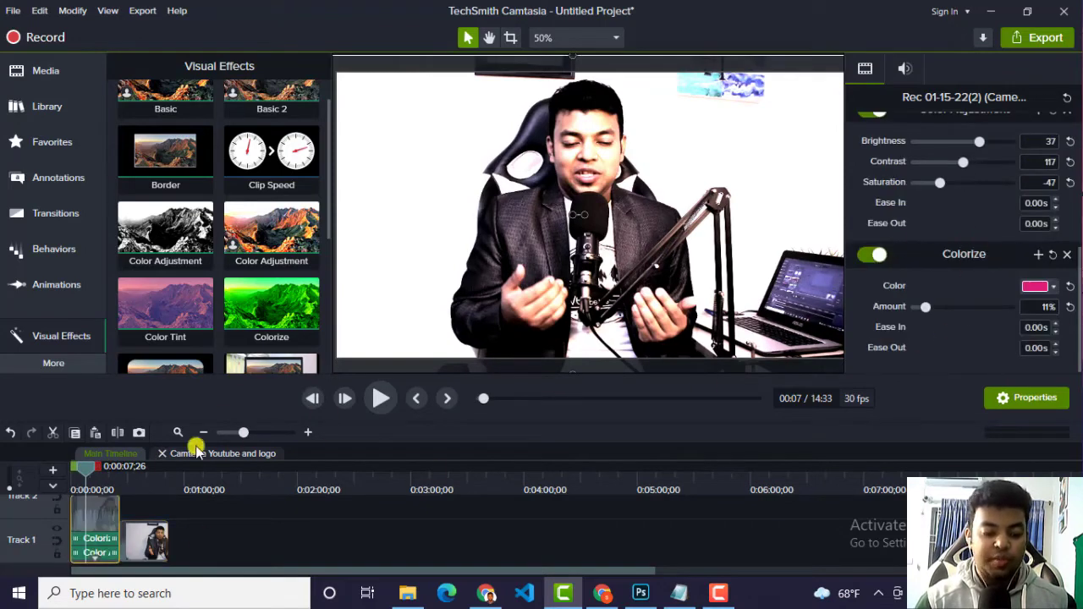
pyautogui.click(247, 542)
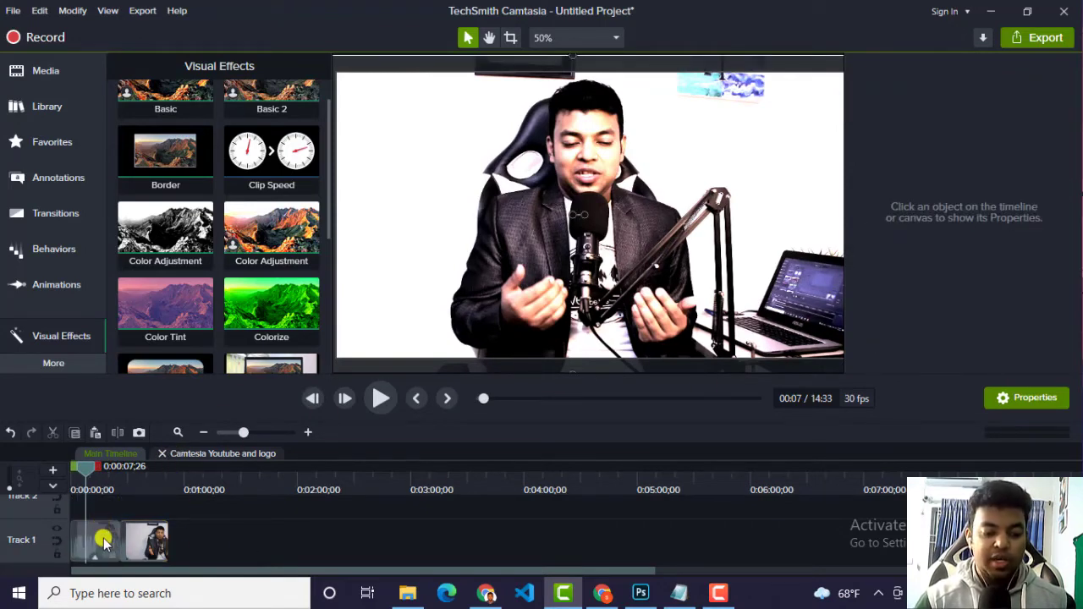
pyautogui.click(102, 529)
pyautogui.scroll(2, 975, 219)
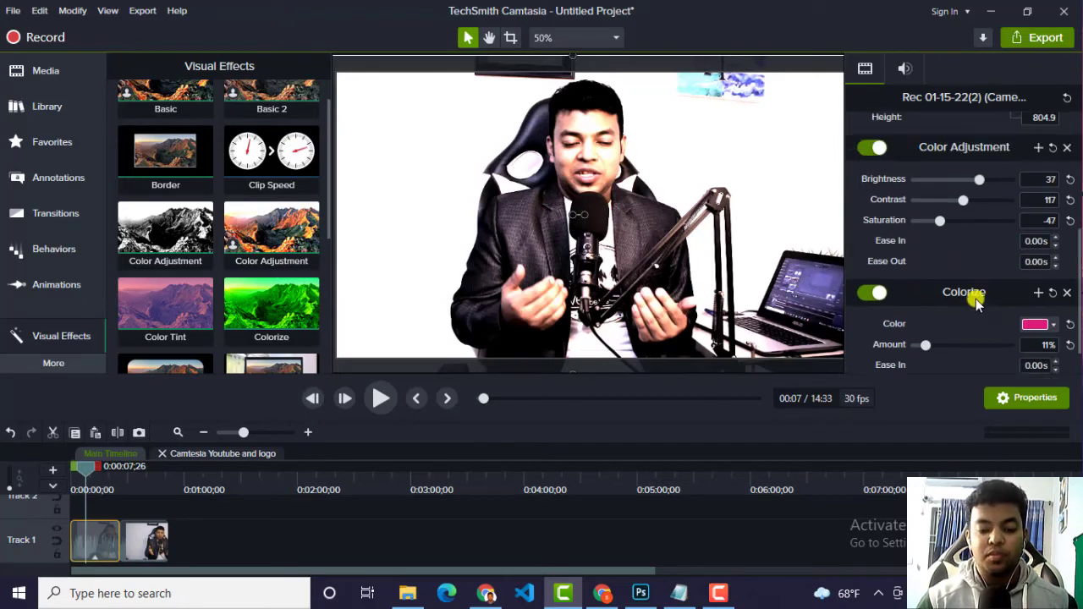
pyautogui.moveTo(978, 218); pyautogui.dragTo(948, 241)
pyautogui.click(381, 398)
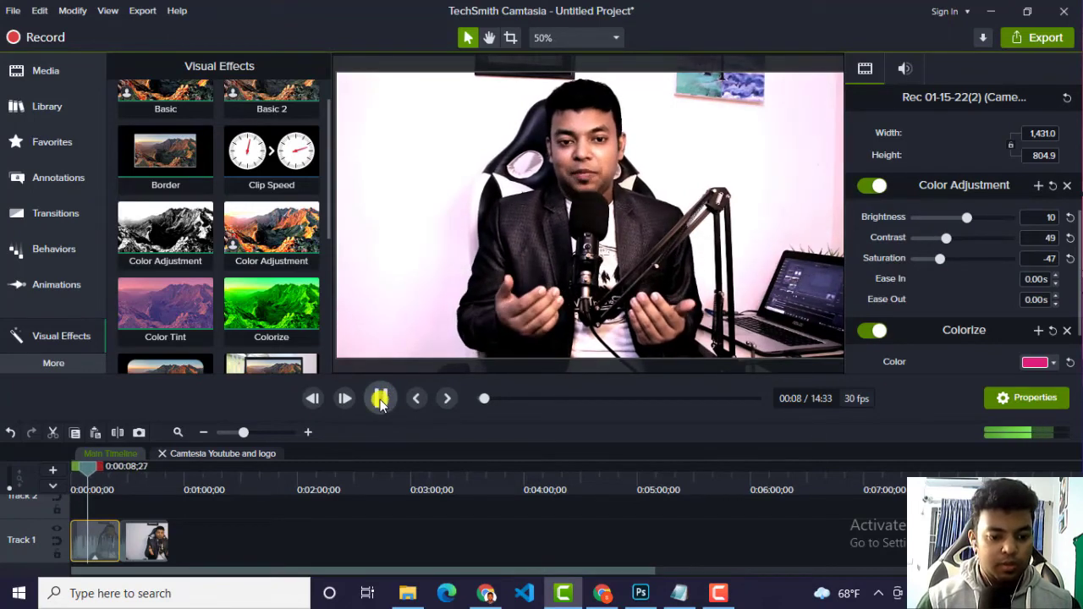
pyautogui.click(379, 401)
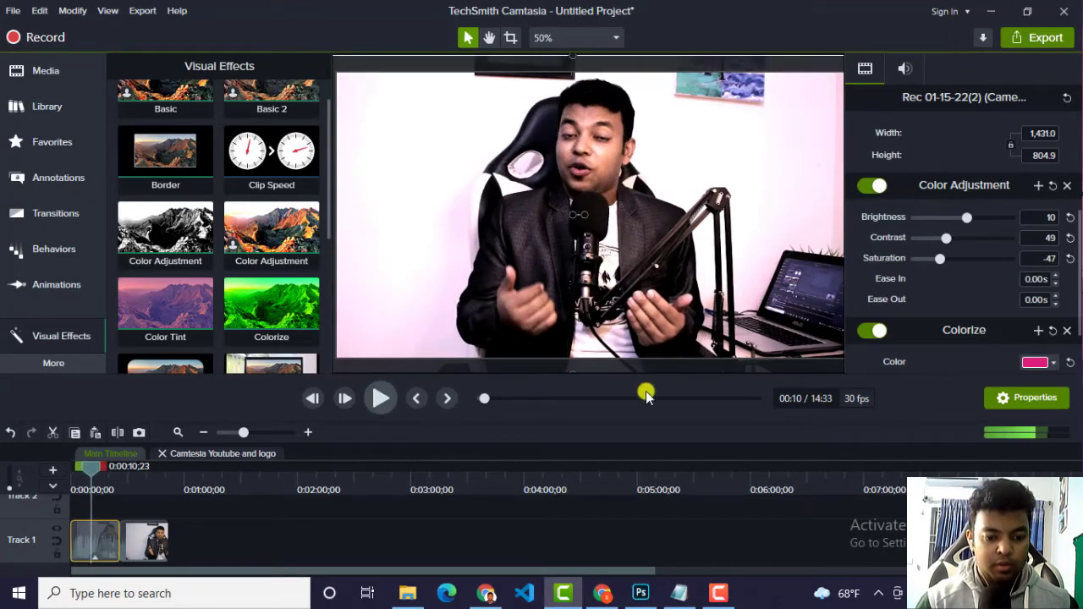
# - Set the first clip's Color Adjustment saturation to -36 and preview it at about 12 and 22 seconds
pyautogui.click(380, 398)
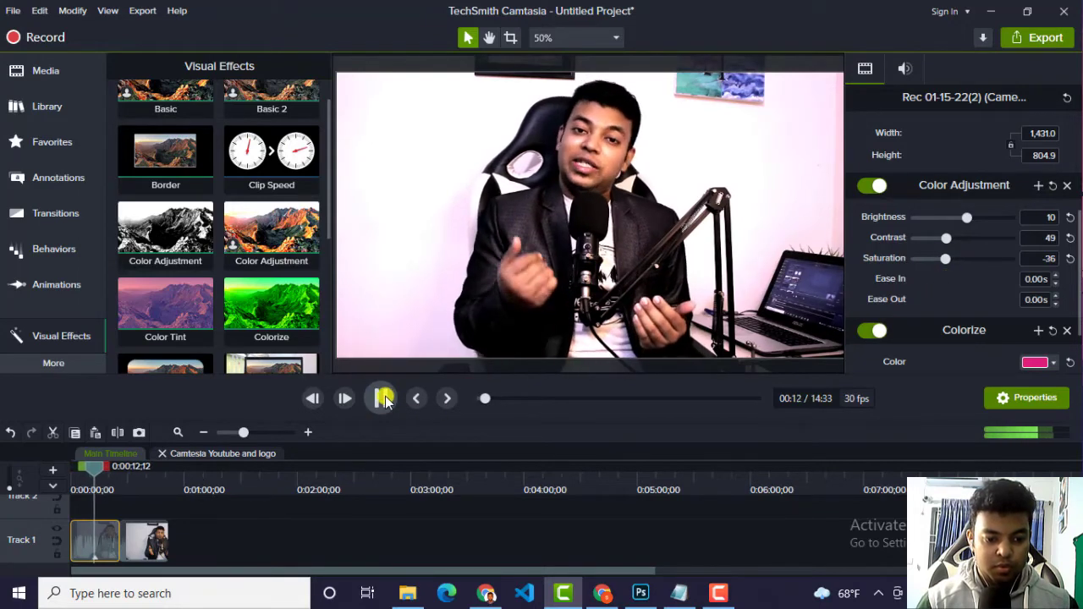
pyautogui.click(383, 400)
pyautogui.moveTo(92, 466); pyautogui.dragTo(113, 479)
pyautogui.click(378, 399)
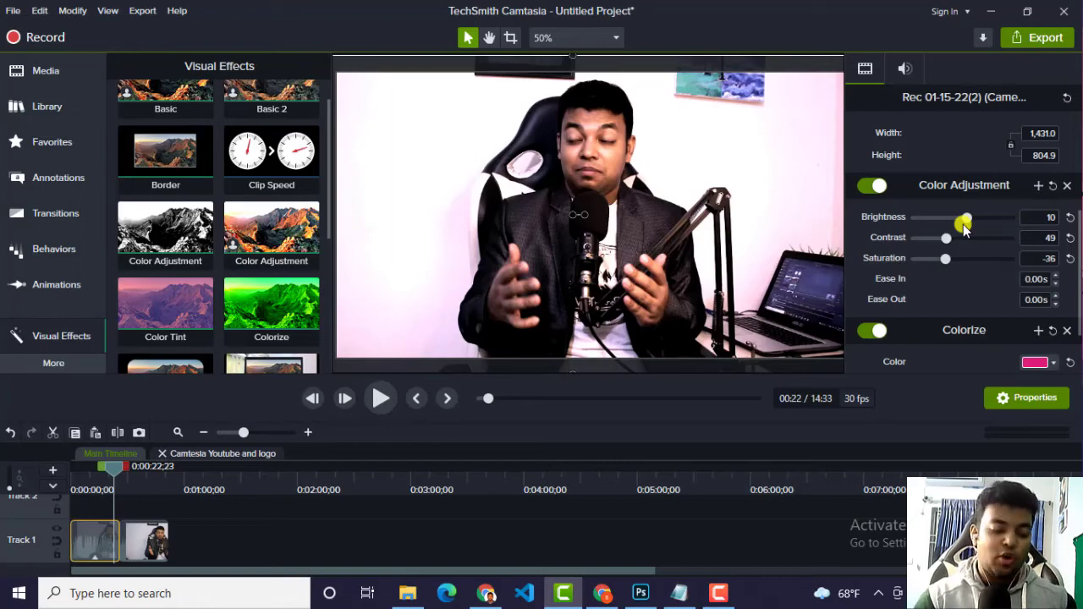
# - Add the Colorize effect to the second clip in blue at 16%, and play it from about 40 seconds
pyautogui.moveTo(112, 467); pyautogui.dragTo(148, 468)
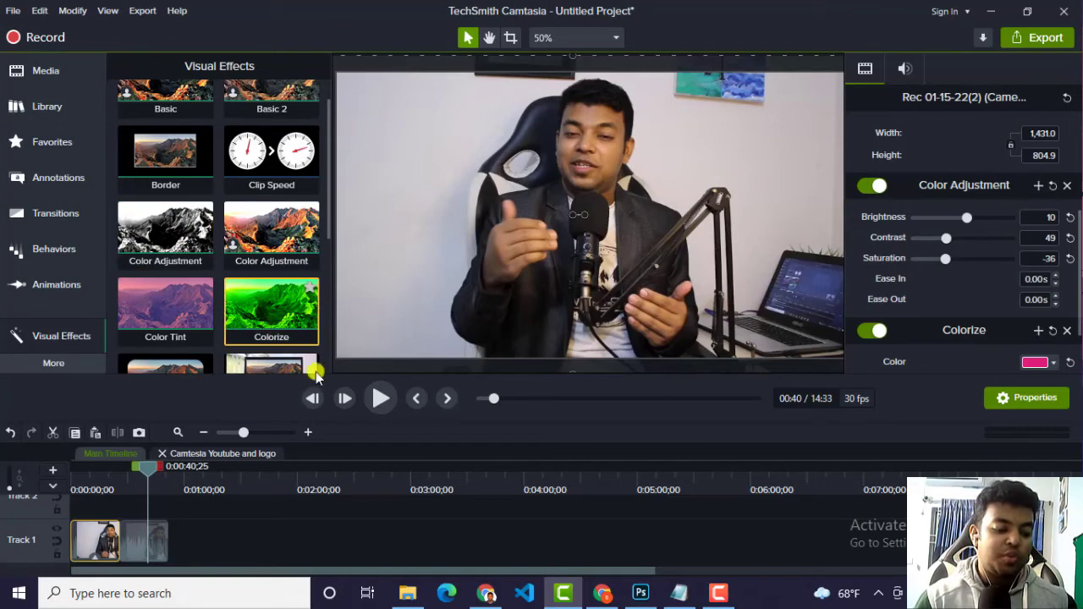
pyautogui.moveTo(284, 328); pyautogui.dragTo(687, 150)
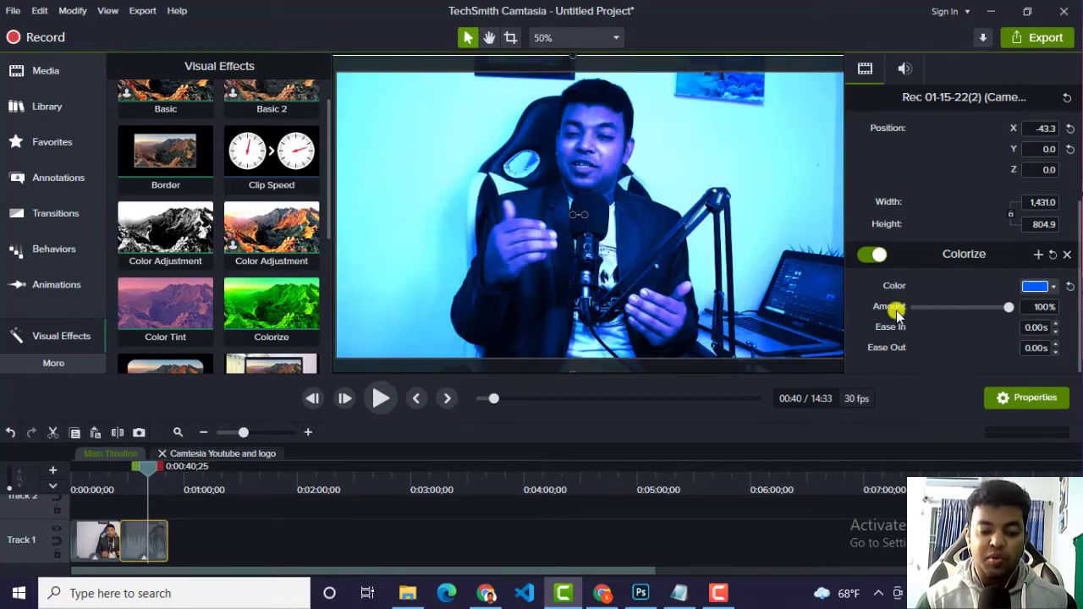
pyautogui.moveTo(1011, 308); pyautogui.dragTo(931, 314)
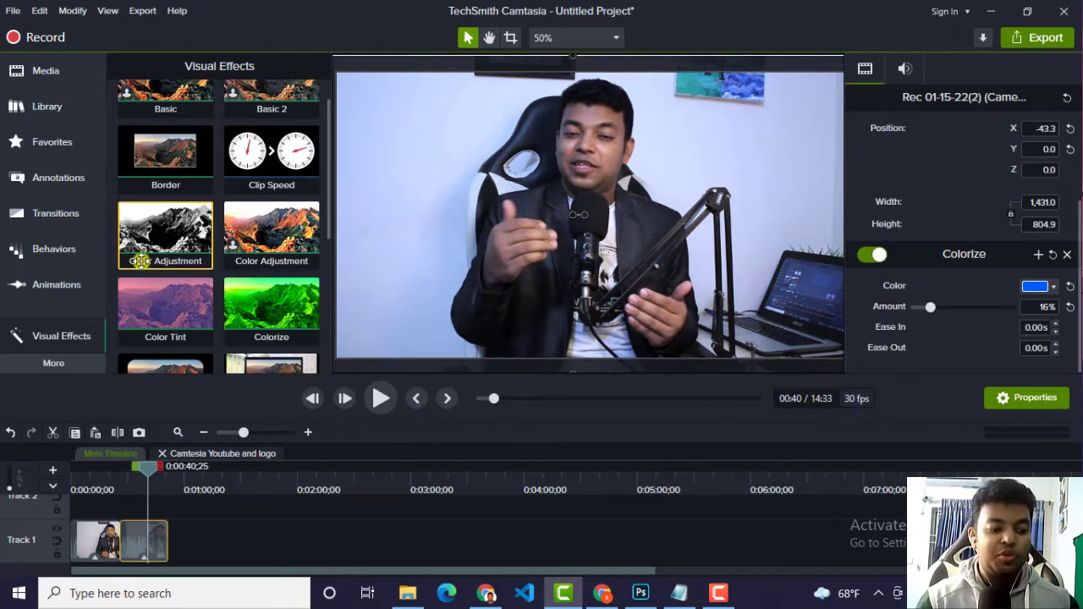
pyautogui.click(38, 337)
pyautogui.click(376, 406)
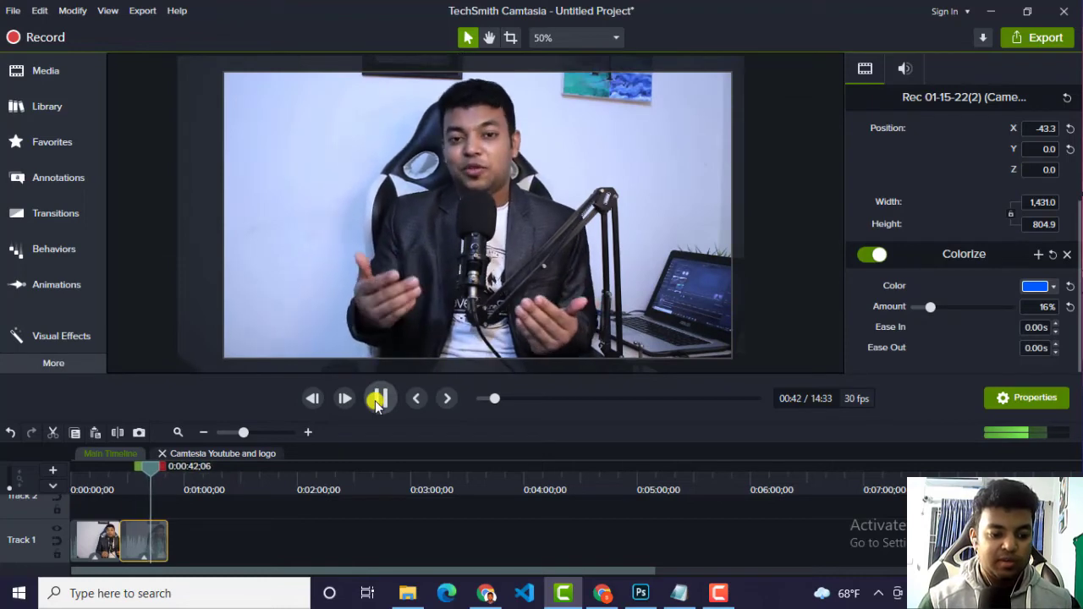
pyautogui.click(378, 400)
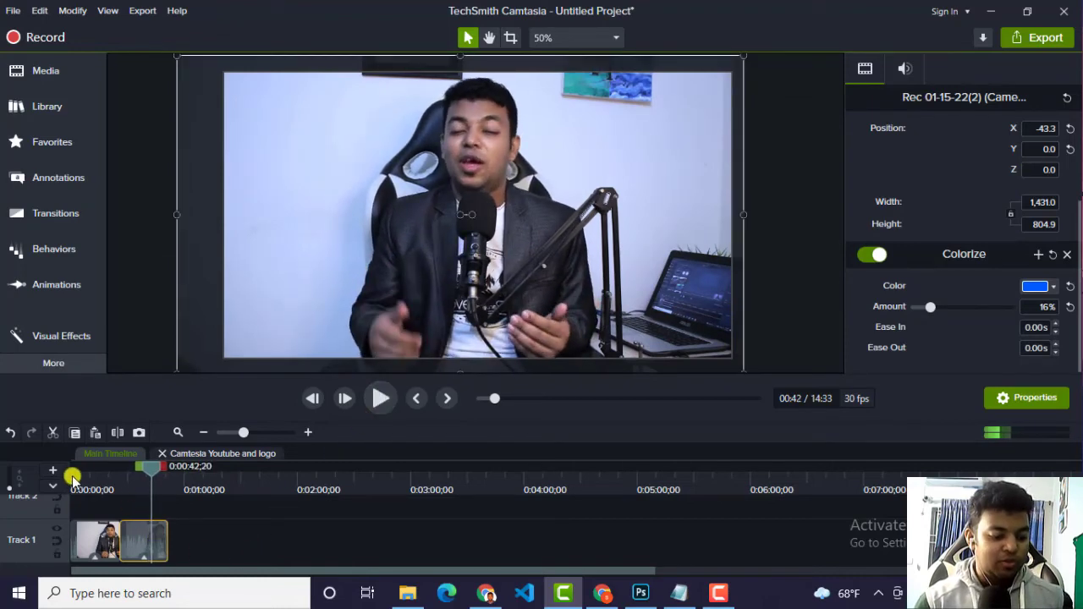
# - Split the second clip at about 42 seconds and extend the end of its later part past one minute
pyautogui.click(184, 512)
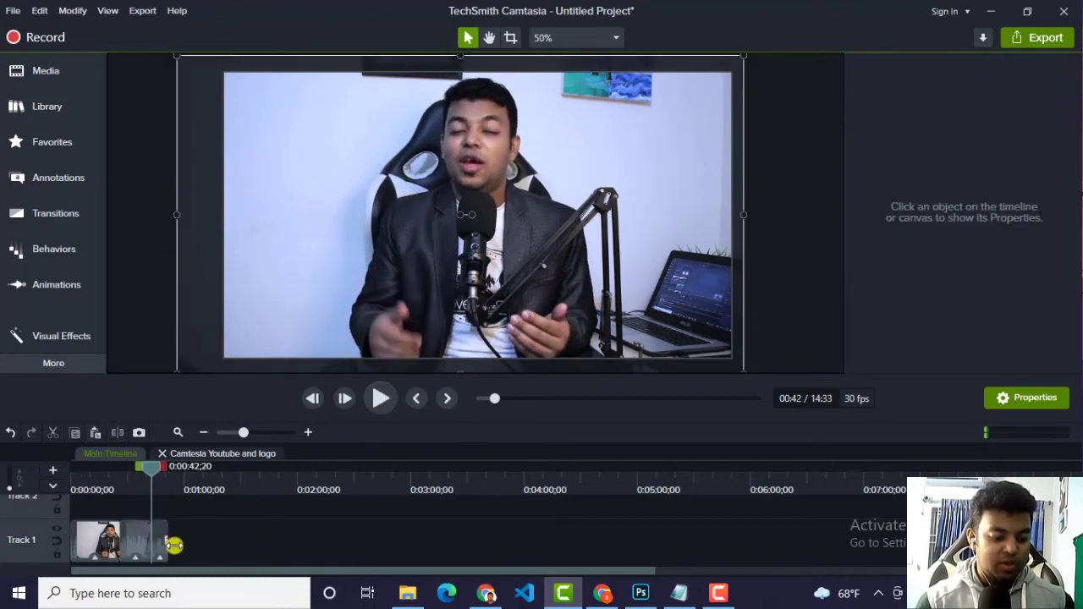
pyautogui.click(173, 545)
pyautogui.moveTo(163, 542); pyautogui.dragTo(200, 542)
# - Delete the Colorize effect from the last clip on Track 1
pyautogui.click(176, 557)
pyautogui.click(177, 555)
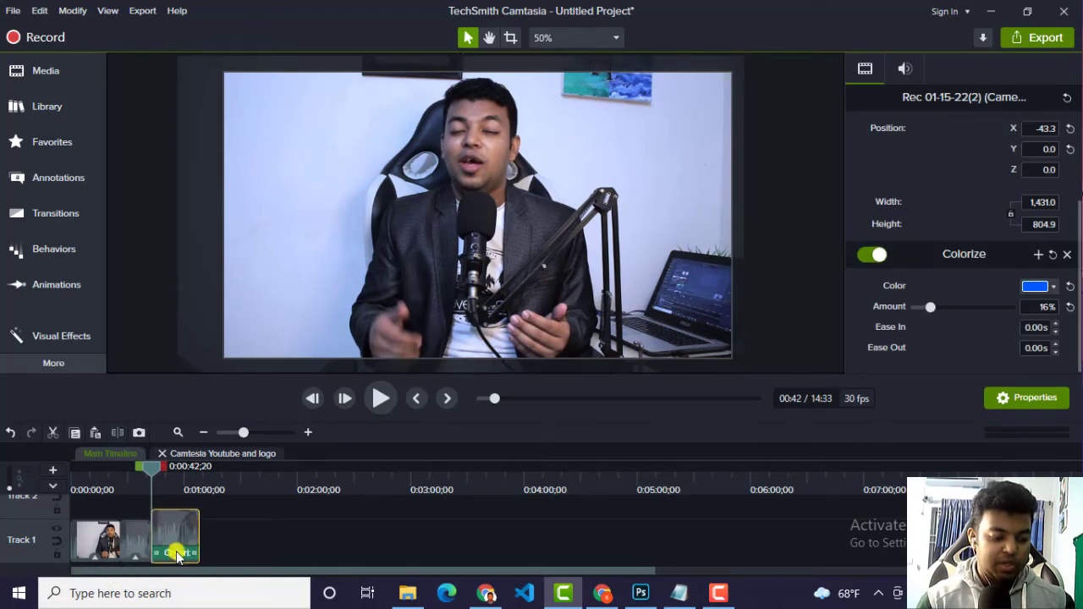
pyautogui.click(177, 556)
pyautogui.press('Delete')
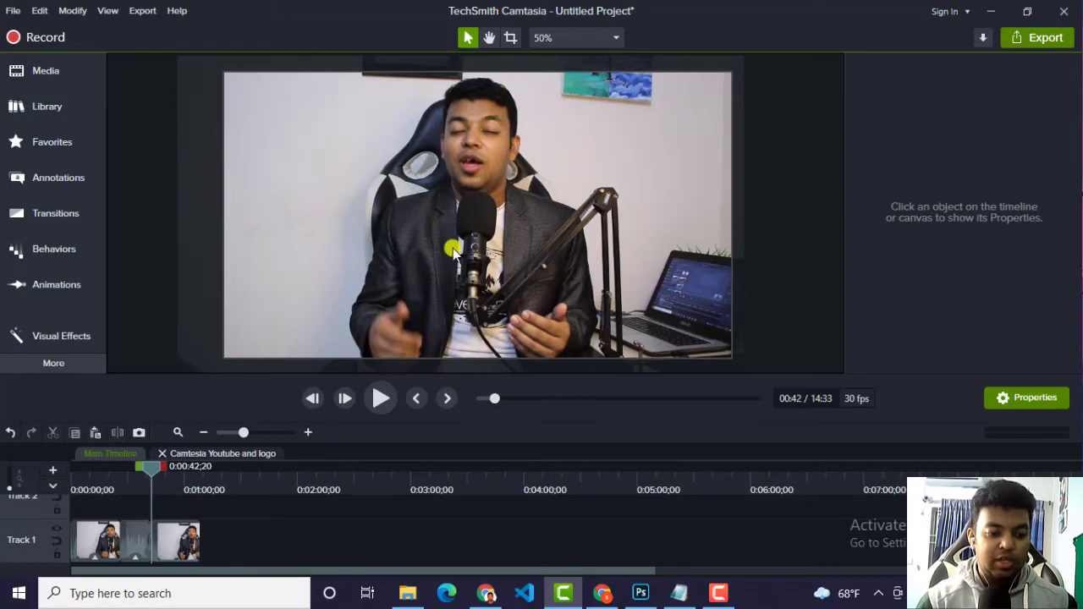
# - Change the middle clip's Colorize color to teal, undoing the light gray choice, and check frames at about 39 seconds
pyautogui.moveTo(145, 471)
pyautogui.mouseDown()
pyautogui.moveTo(164, 472)
pyautogui.moveTo(134, 473)
pyautogui.moveTo(176, 475)
pyautogui.moveTo(144, 480)
pyautogui.mouseUp()
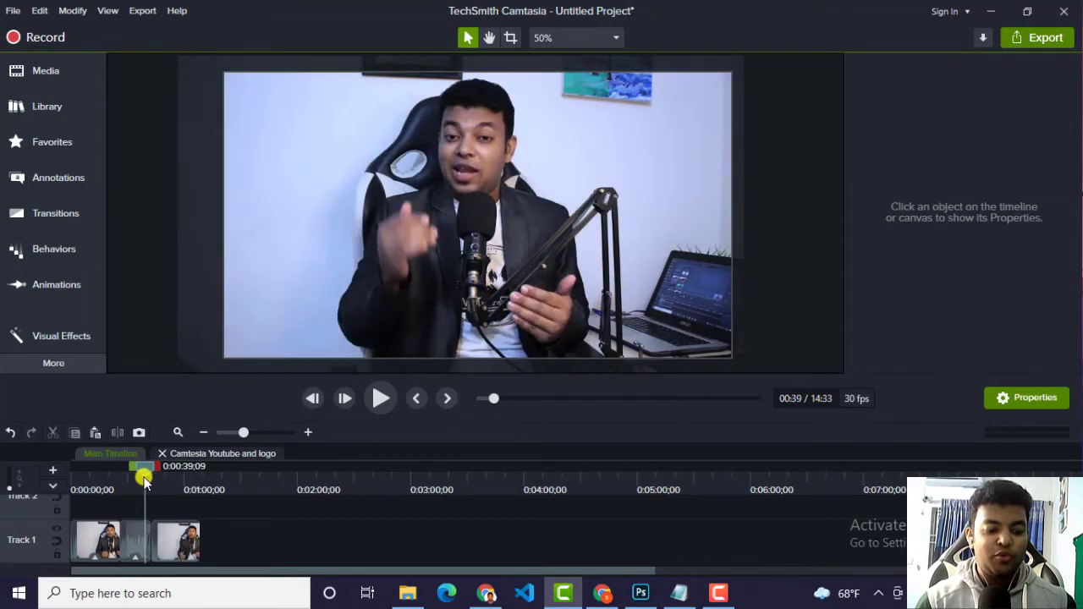
pyautogui.click(135, 551)
pyautogui.click(134, 553)
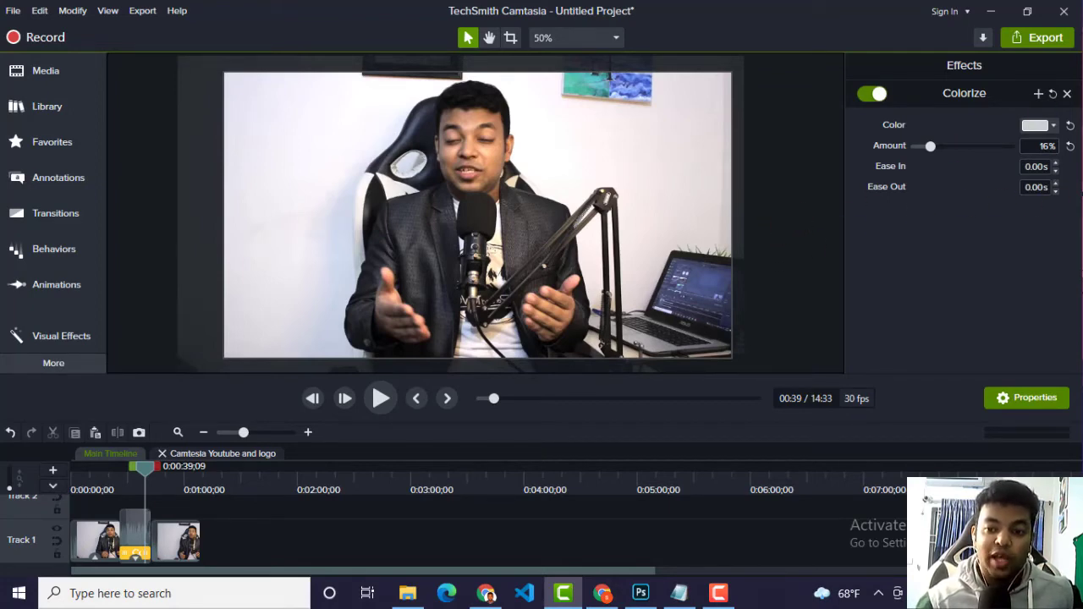
pyautogui.hotkey('ctrl', 'z')
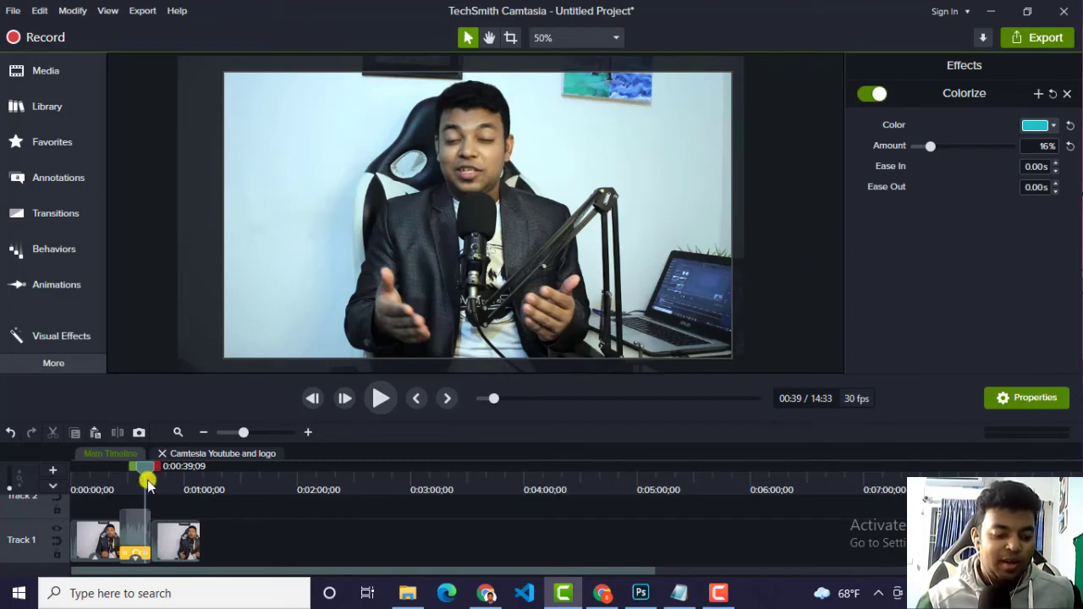
pyautogui.moveTo(155, 474)
pyautogui.mouseDown()
pyautogui.moveTo(175, 473)
pyautogui.moveTo(145, 470)
pyautogui.mouseUp()
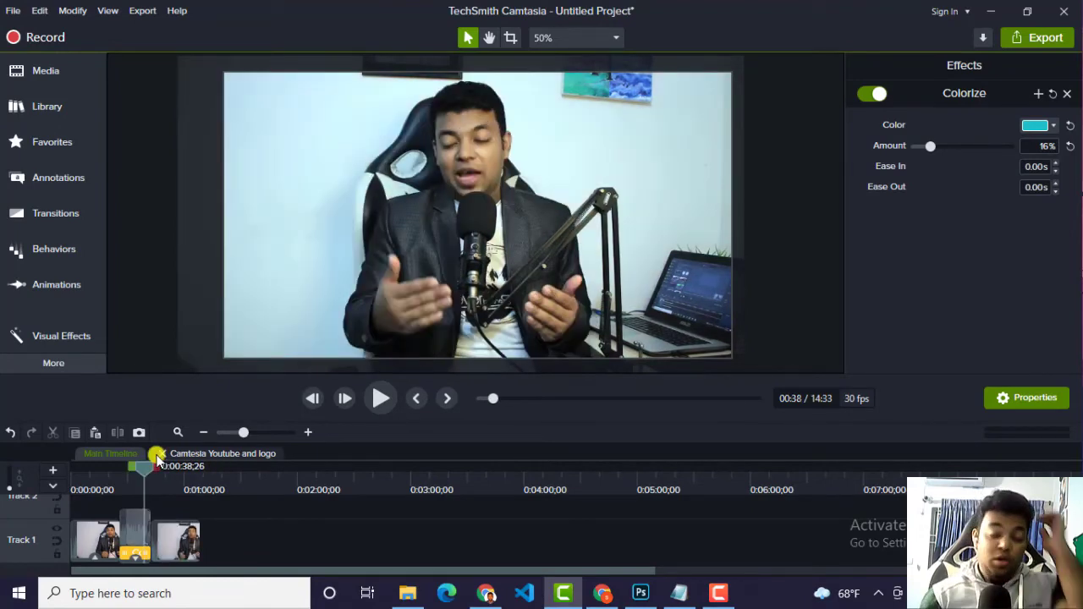